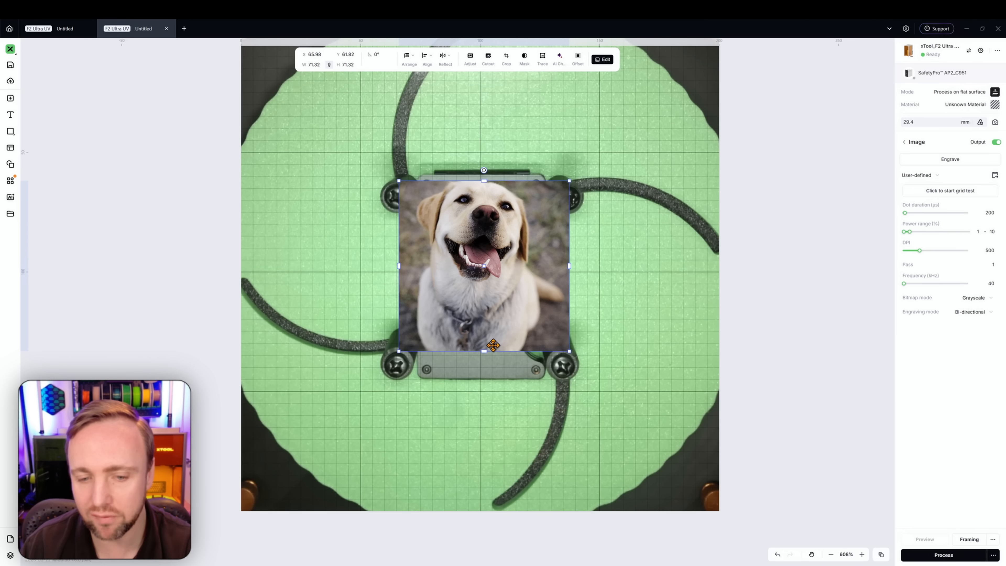
# Enlarge the dog photo to about 78 mm square and centre it over the card plate
pyautogui.moveTo(484, 351); pyautogui.dragTo(485, 366)
pyautogui.moveTo(494, 319); pyautogui.dragTo(501, 320)
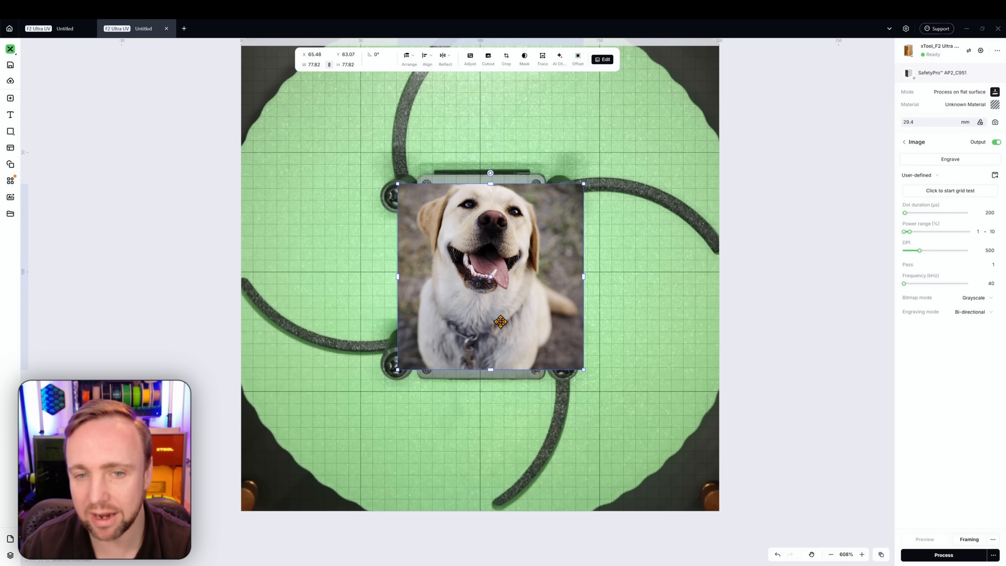
pyautogui.moveTo(497, 342); pyautogui.dragTo(738, 389)
pyautogui.moveTo(694, 329); pyautogui.dragTo(446, 279)
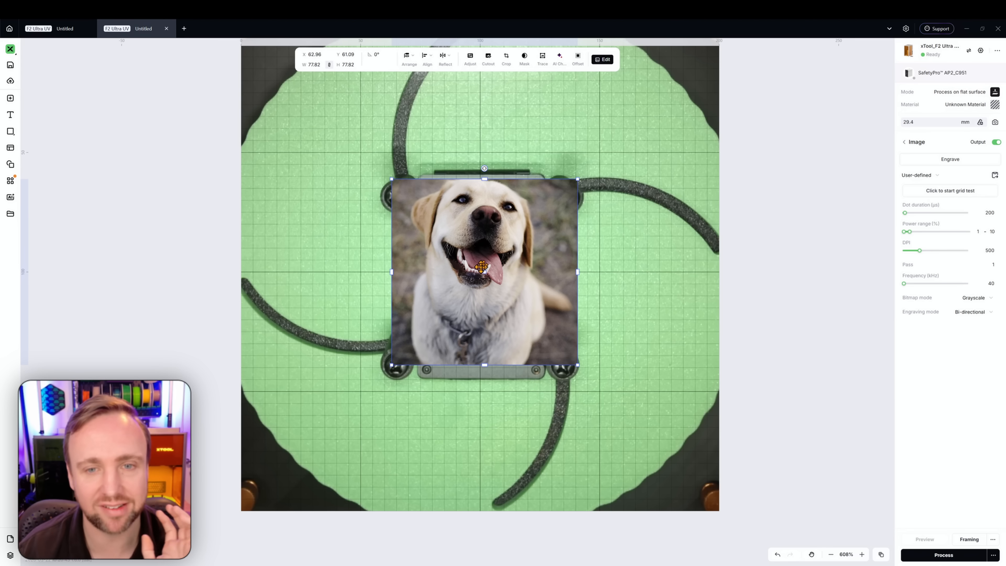
# Lower the dog photo's opacity with the image Adjustments
pyautogui.click(442, 154)
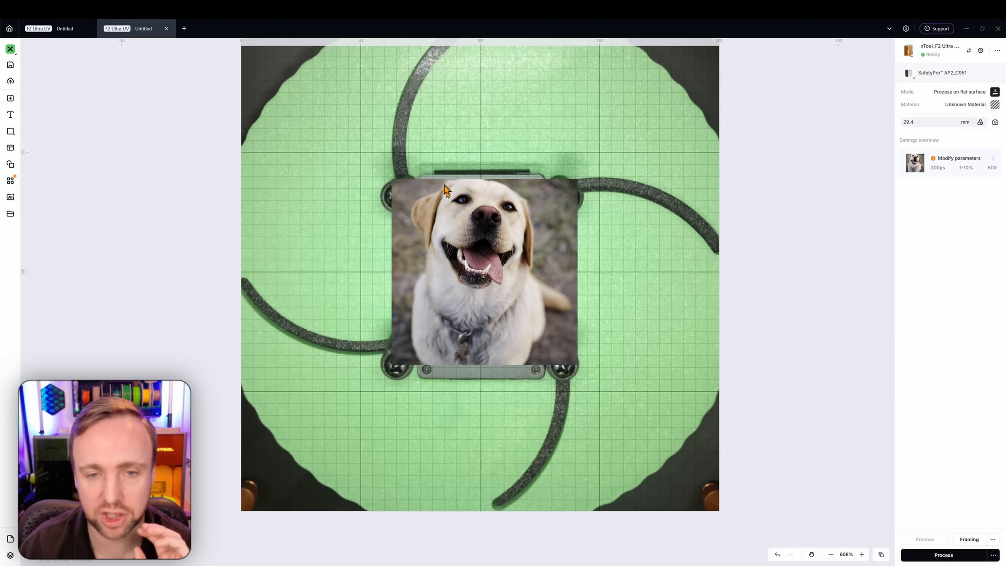
pyautogui.click(495, 260)
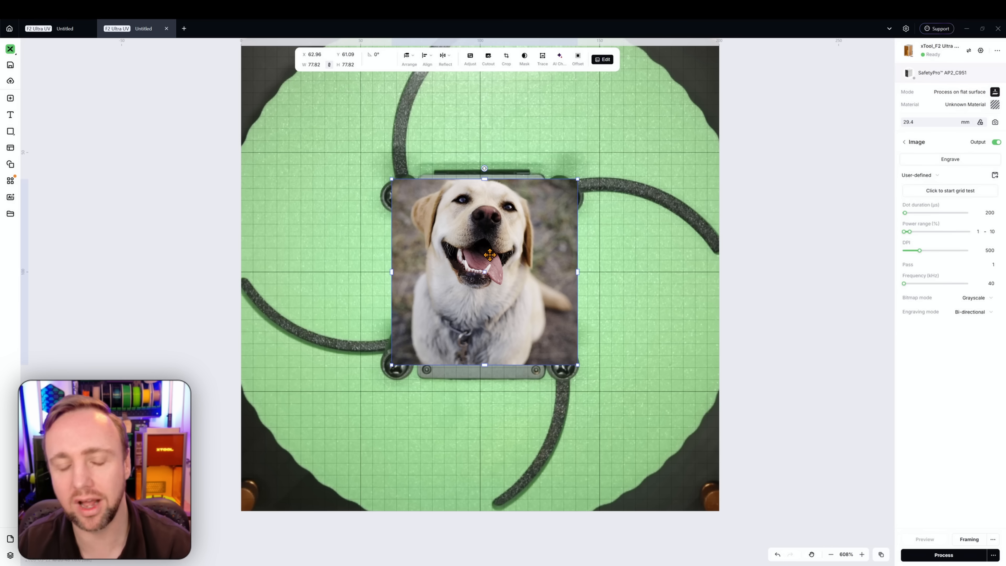
pyautogui.click(458, 130)
pyautogui.click(469, 233)
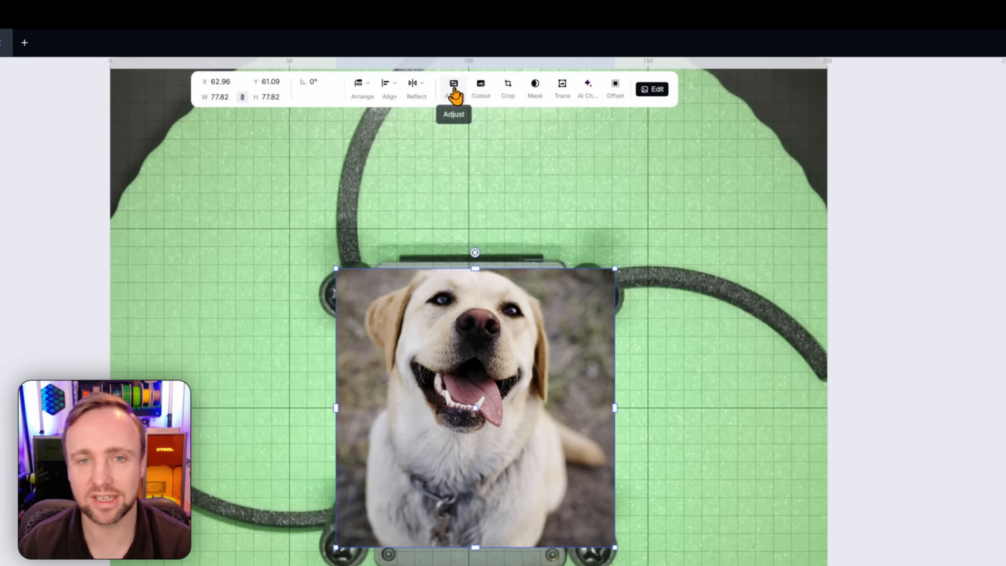
pyautogui.click(470, 59)
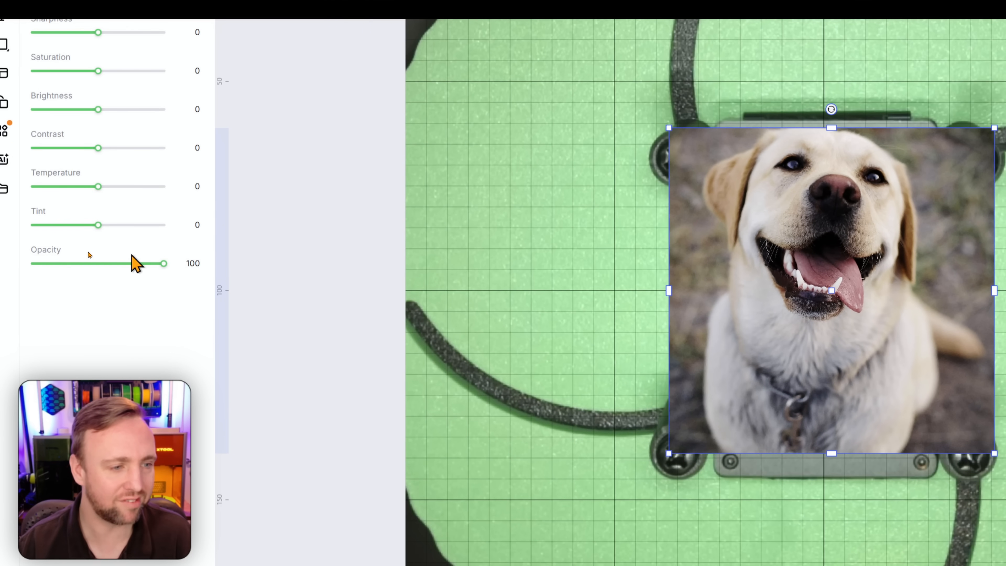
pyautogui.moveTo(163, 263); pyautogui.dragTo(74, 263)
pyautogui.click(382, 197)
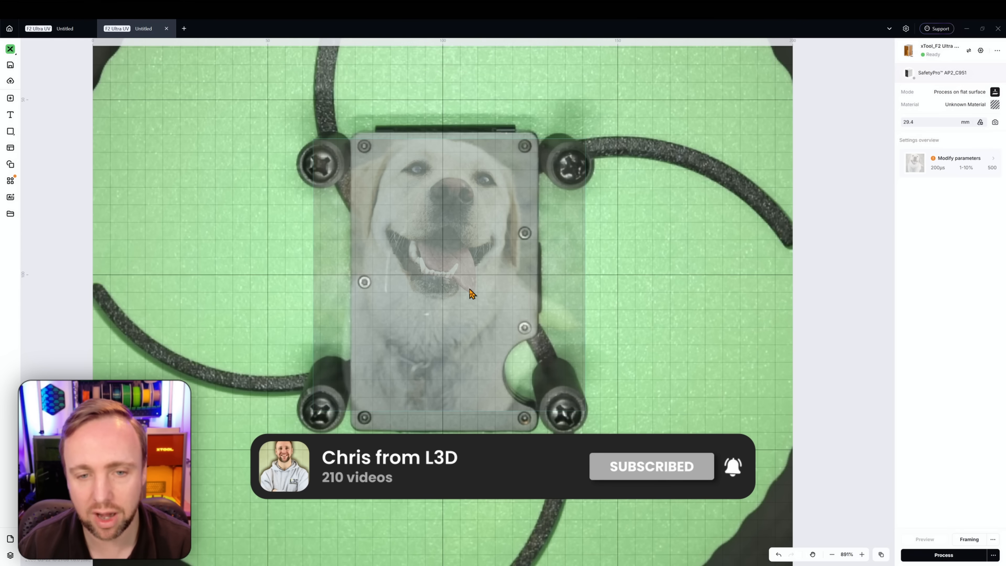
# Nudge the semi-transparent dog photo slightly to line it up with the plate
pyautogui.click(471, 293)
pyautogui.moveTo(404, 262); pyautogui.dragTo(416, 268)
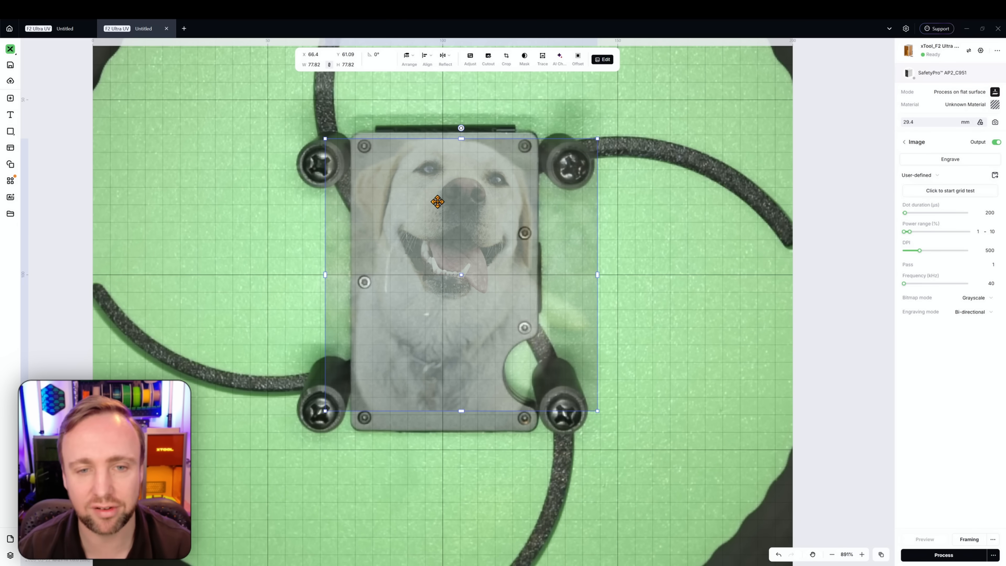
pyautogui.scroll(3, 435, 200)
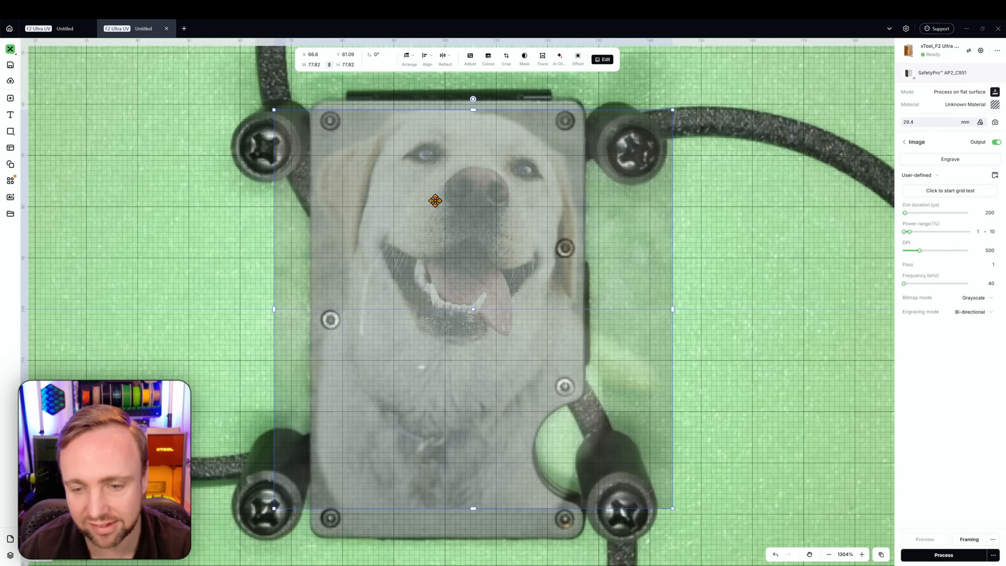
pyautogui.scroll(-3, 435, 200)
pyautogui.click(260, 202)
# Trace the card plate's outline with the Vector pen, following the curved notch, and close the path
pyautogui.click(10, 132)
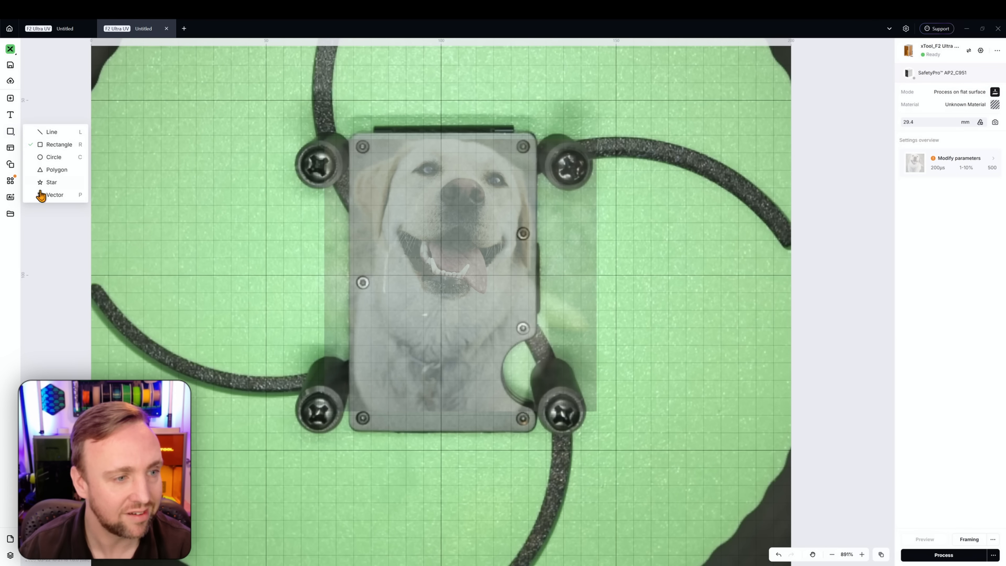
pyautogui.click(48, 195)
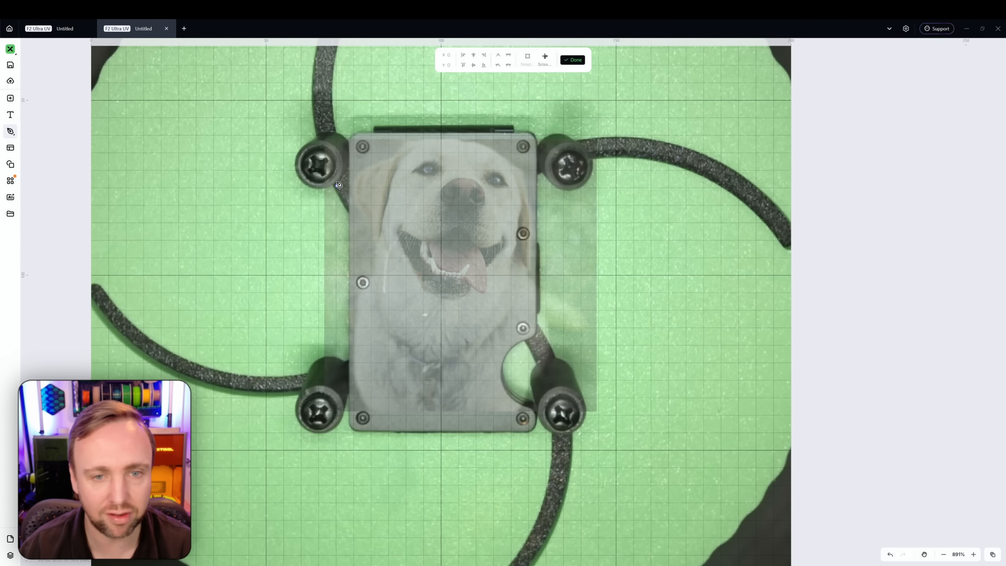
pyautogui.click(356, 140)
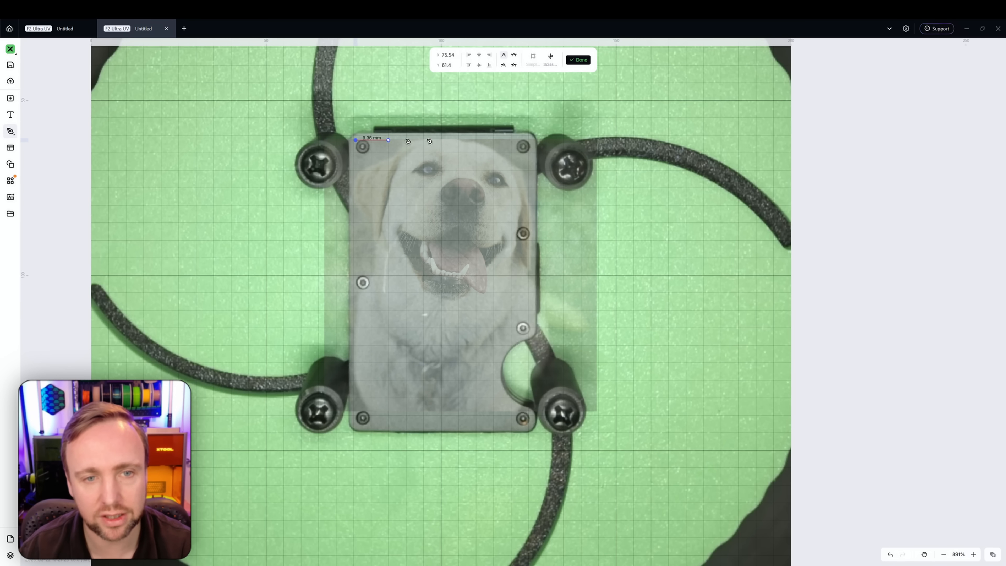
pyautogui.click(529, 140)
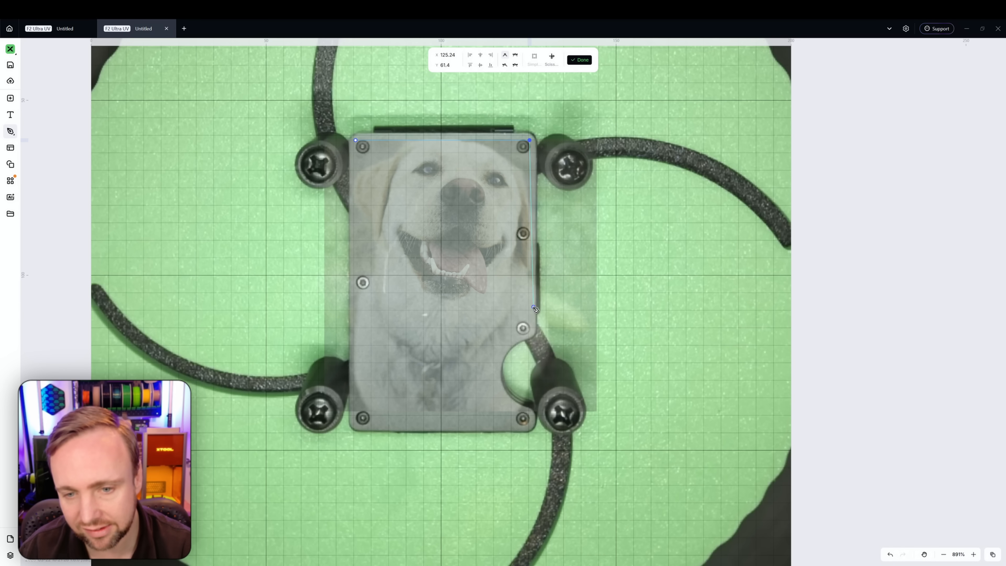
pyautogui.click(530, 315)
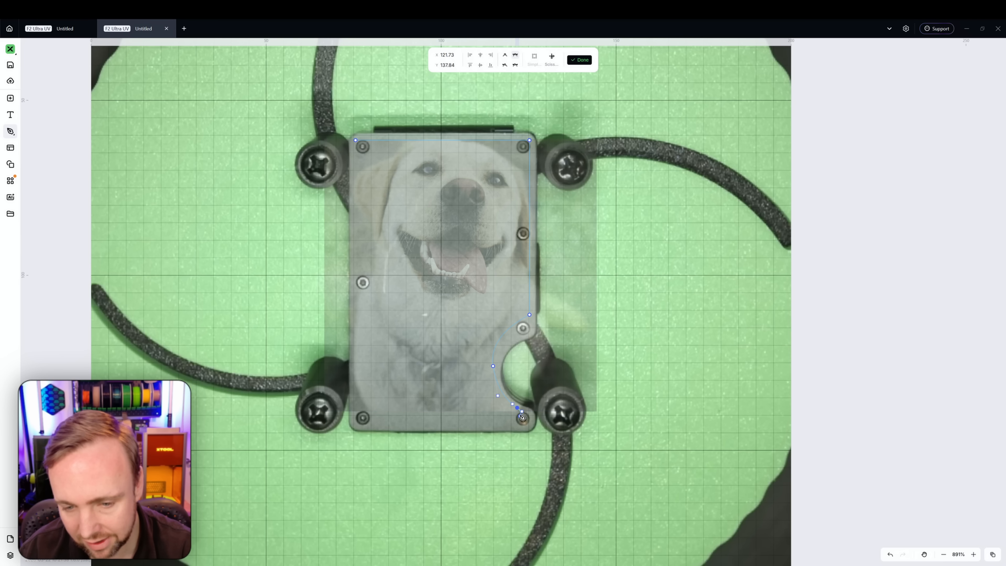
pyautogui.click(519, 414)
pyautogui.click(355, 415)
pyautogui.click(373, 231)
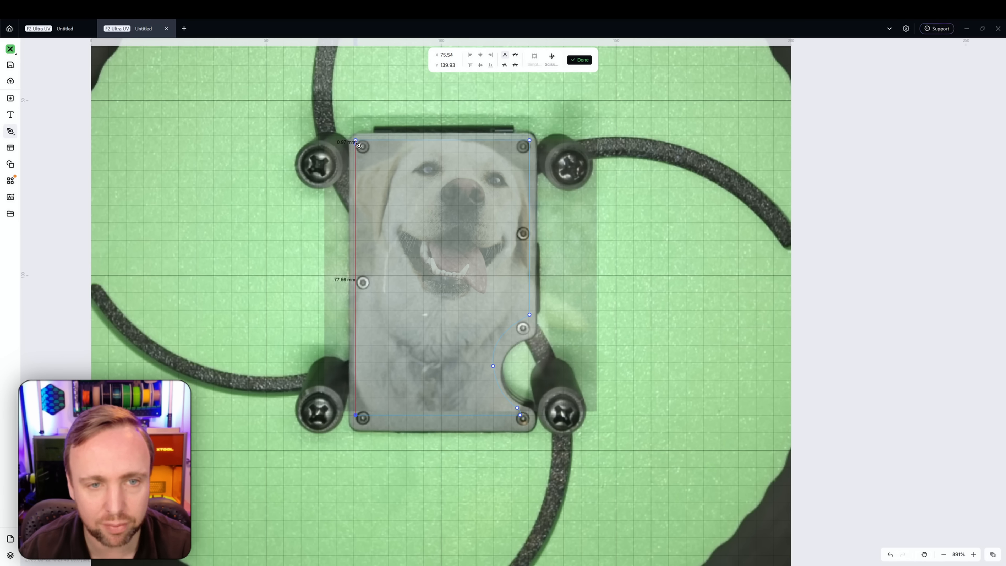
pyautogui.click(356, 141)
pyautogui.press('Escape')
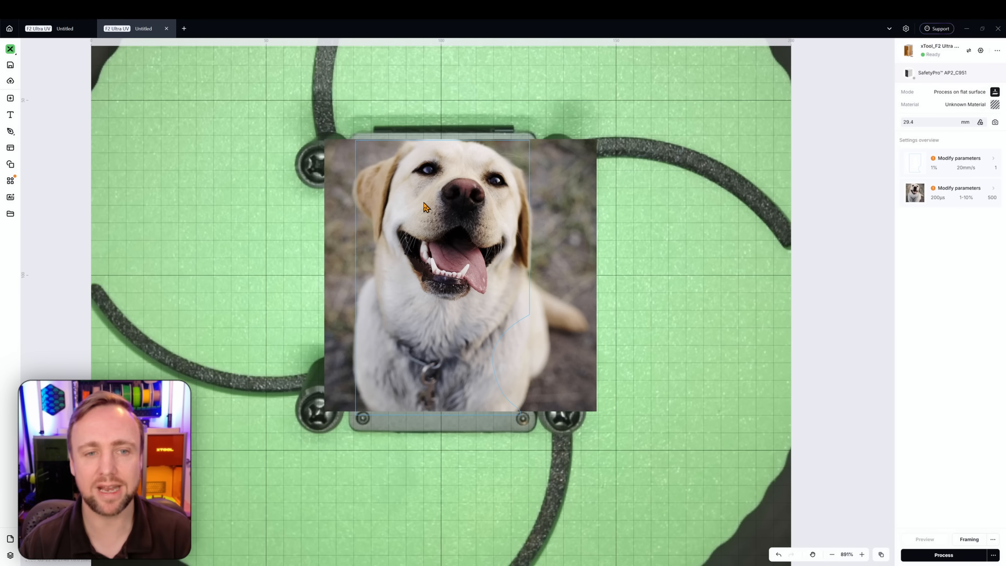
# Mask the dog photo with the traced plate outline and shift the photo within the mask
pyautogui.moveTo(228, 74); pyautogui.dragTo(725, 545)
pyautogui.rightClick(477, 304)
pyautogui.click(515, 445)
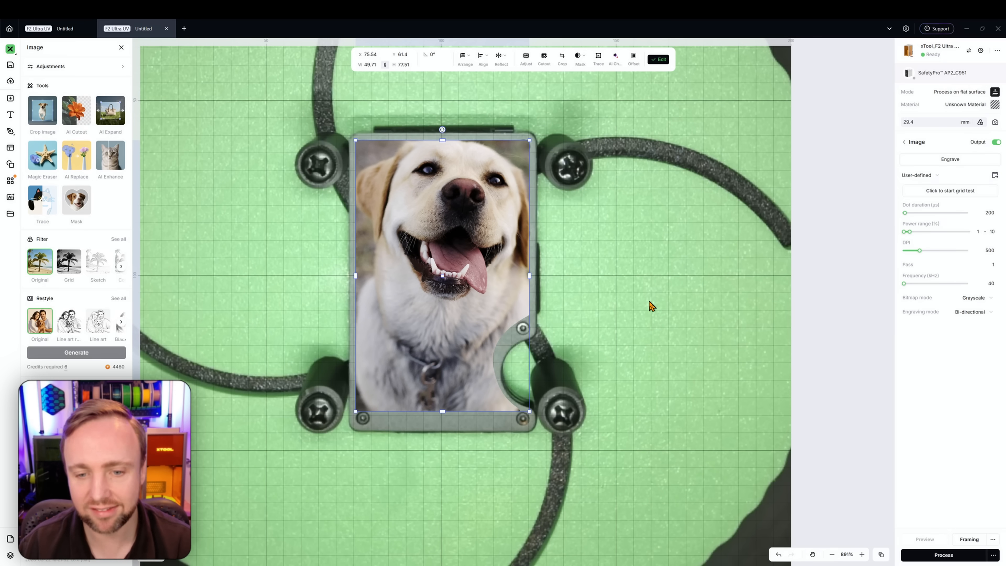
pyautogui.moveTo(443, 294); pyautogui.dragTo(479, 282)
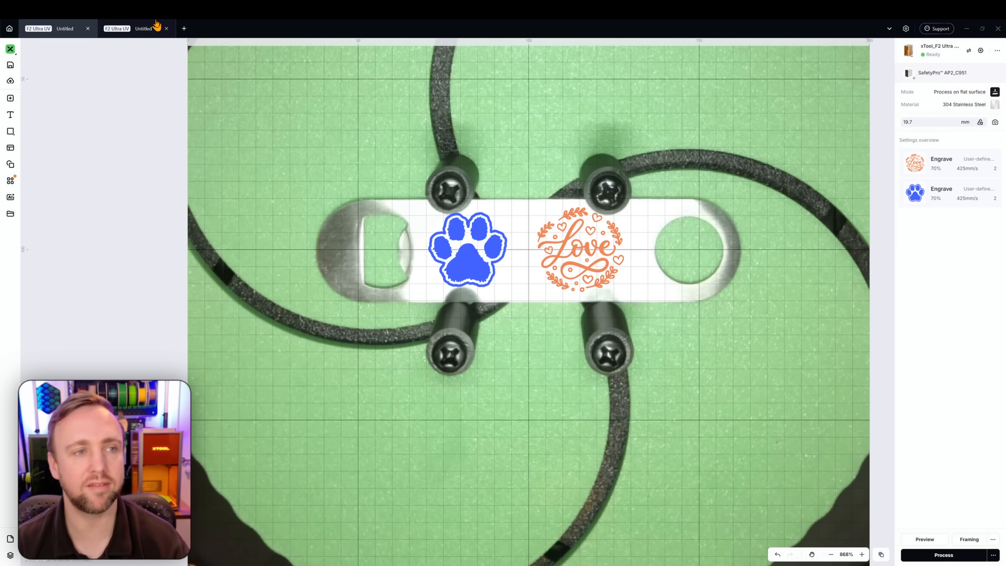
# Switch to the other project tab and examine the engraving settings of the paw and Love designs
pyautogui.click(143, 28)
pyautogui.click(52, 24)
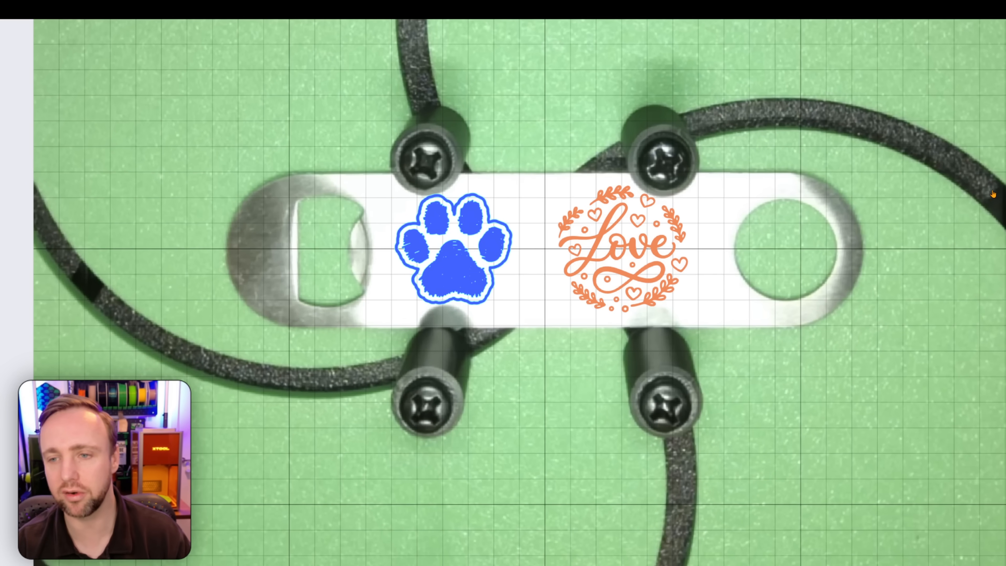
pyautogui.click(482, 246)
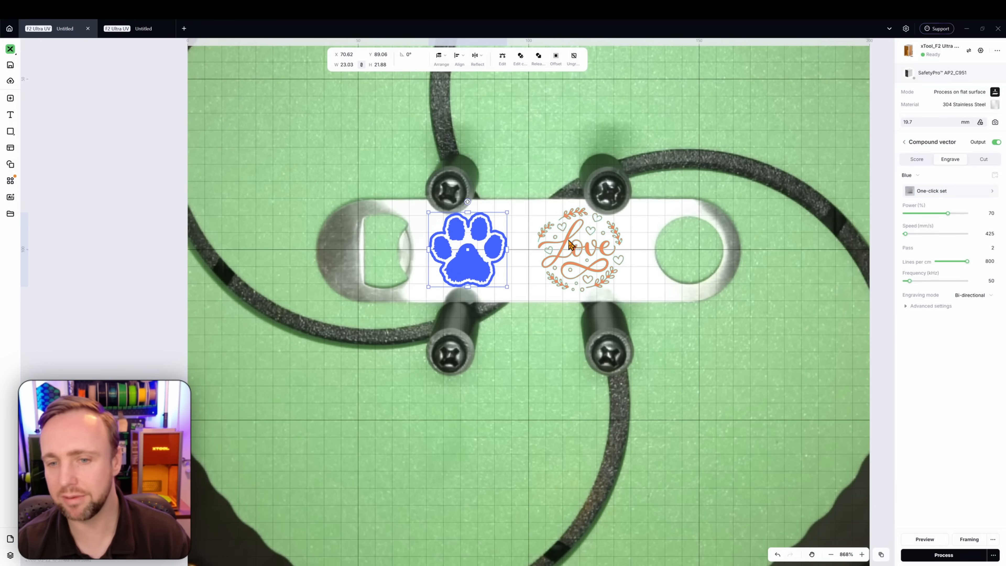
pyautogui.click(658, 280)
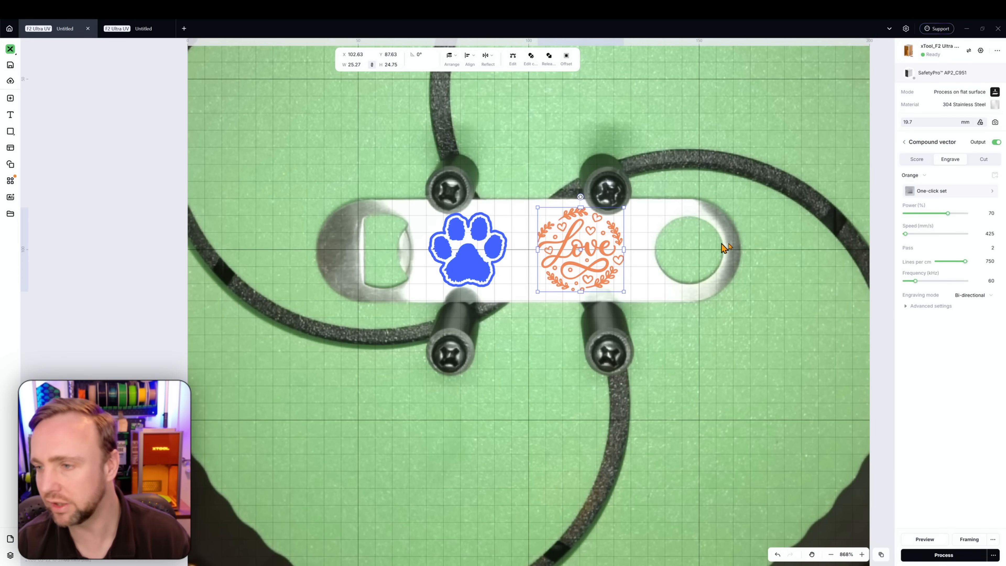
pyautogui.click(482, 251)
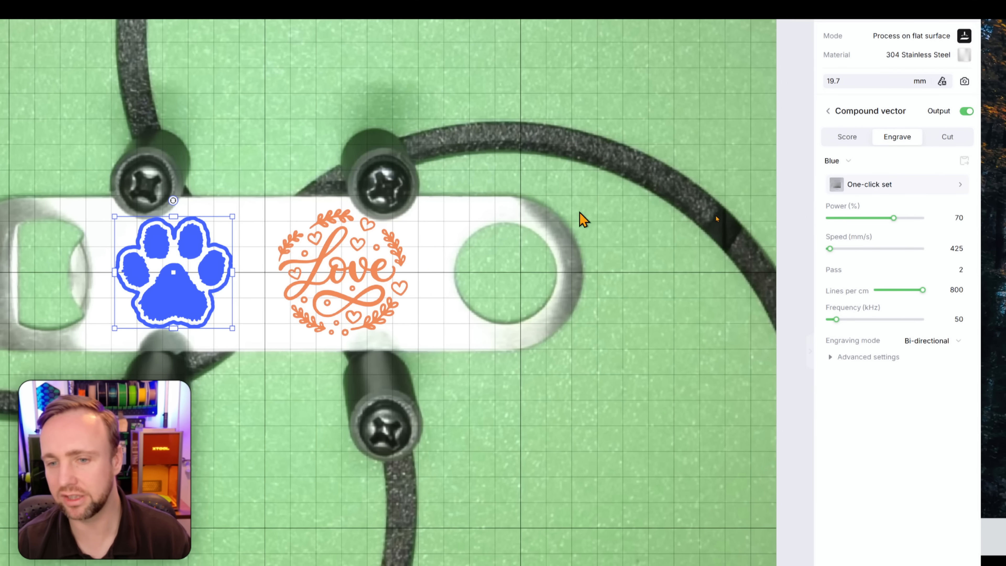
pyautogui.click(428, 275)
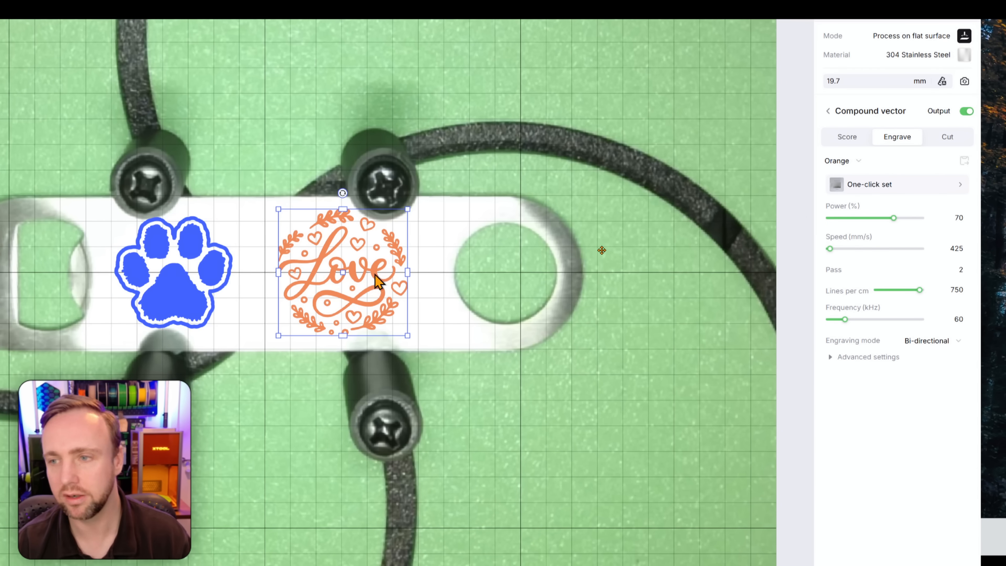
pyautogui.click(209, 269)
pyautogui.click(352, 255)
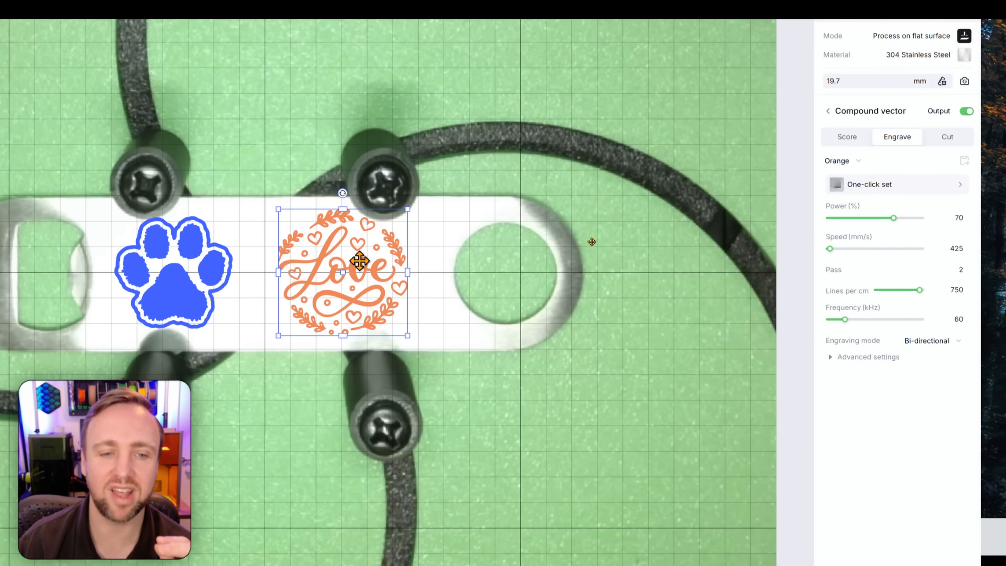
pyautogui.click(214, 269)
pyautogui.click(315, 277)
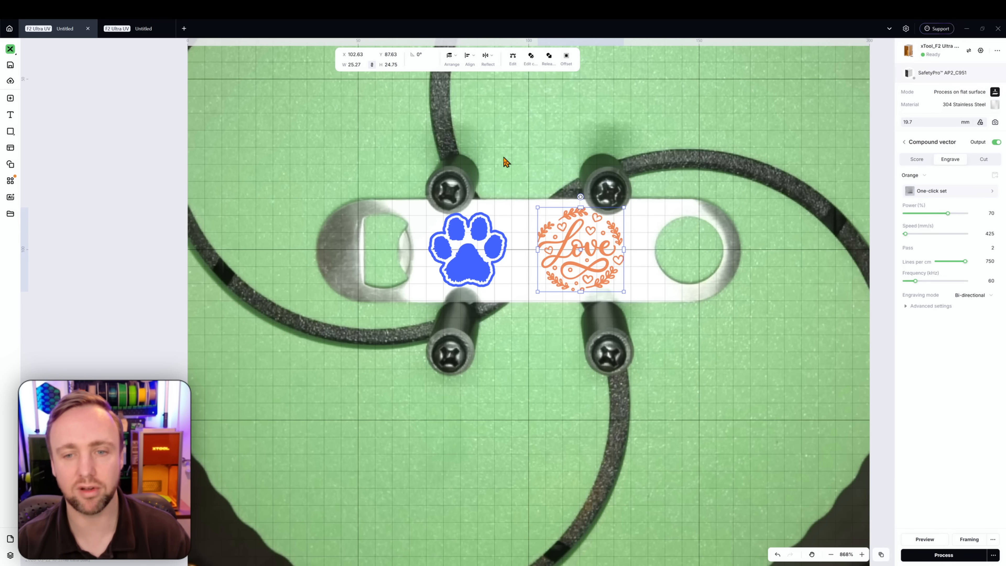
# Copy the paw and Love designs and paste them onto the bottle opener in the second tab
pyautogui.click(18, 164)
pyautogui.moveTo(363, 177); pyautogui.dragTo(700, 375)
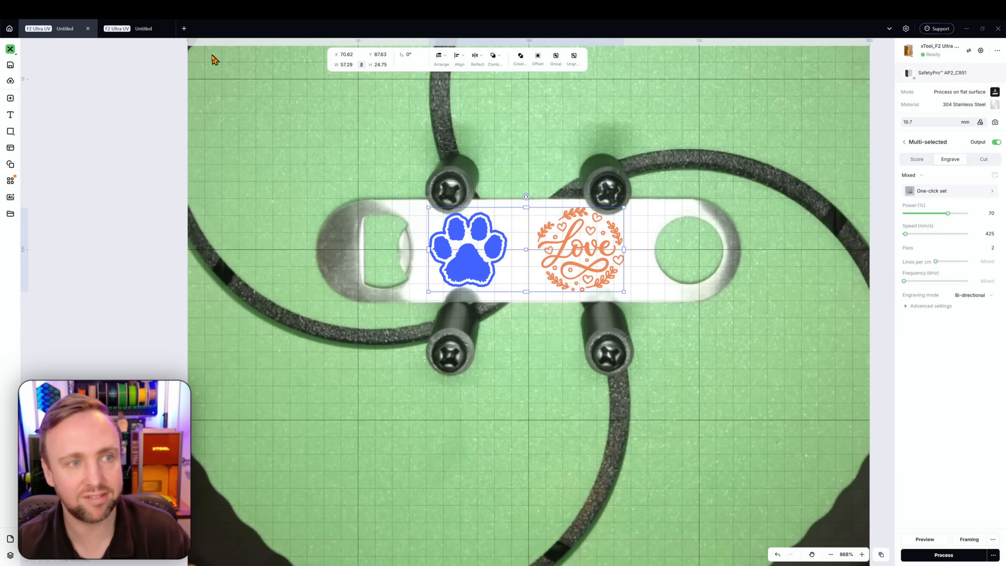
pyautogui.rightClick(495, 238)
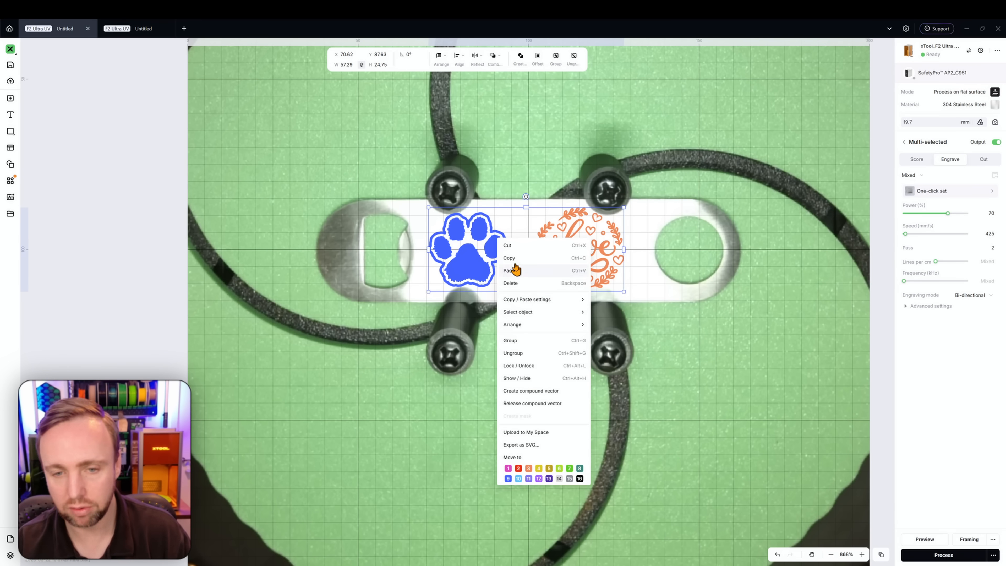
pyautogui.click(347, 149)
pyautogui.click(136, 27)
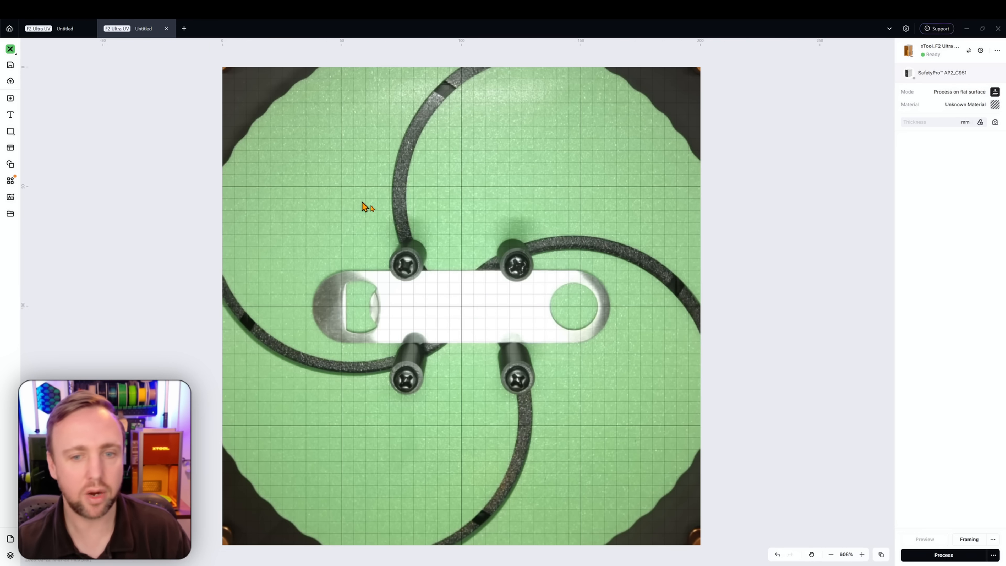
pyautogui.rightClick(395, 292)
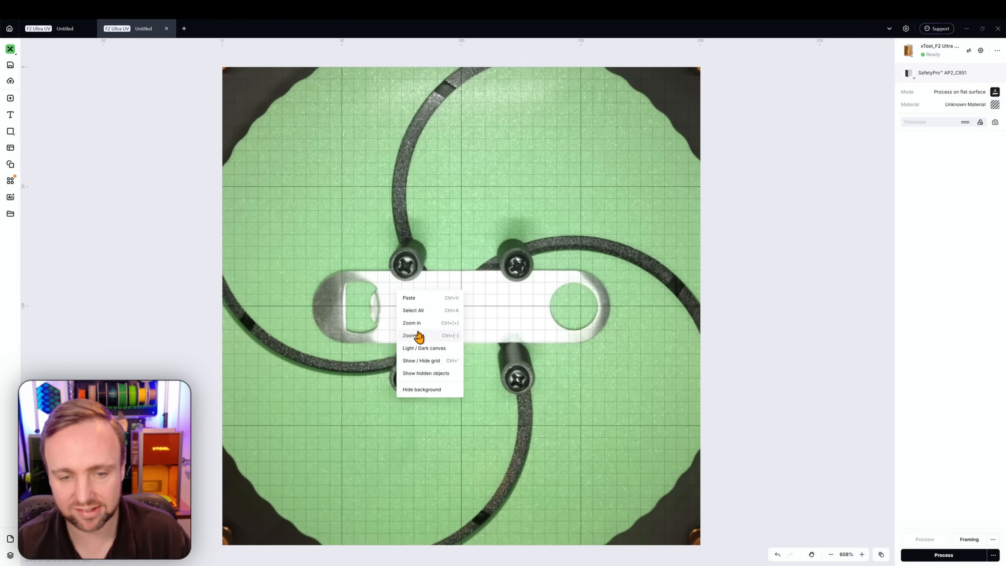
pyautogui.click(409, 298)
pyautogui.click(410, 287)
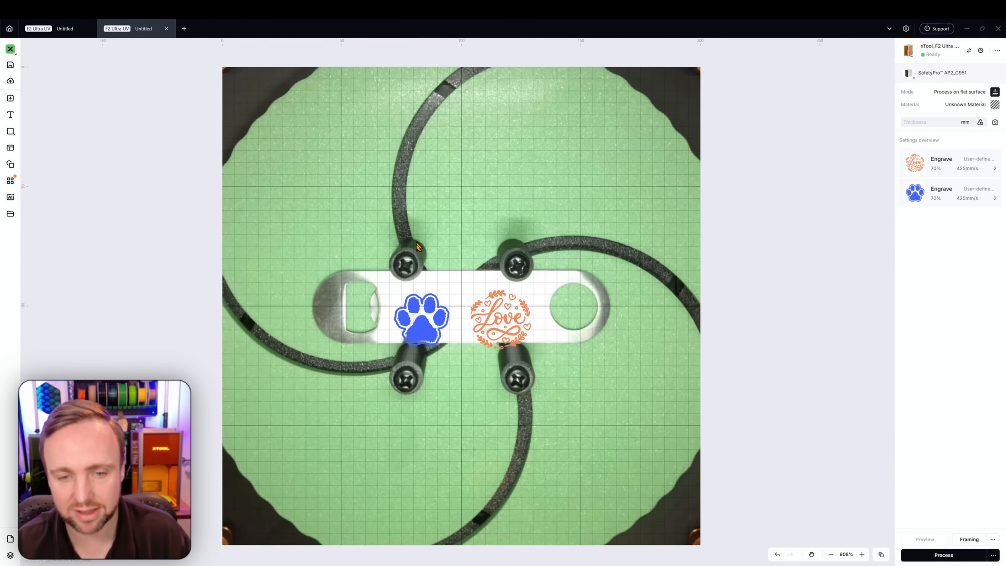
# Compare the engraving settings of the pasted paw and Love designs
pyautogui.click(422, 316)
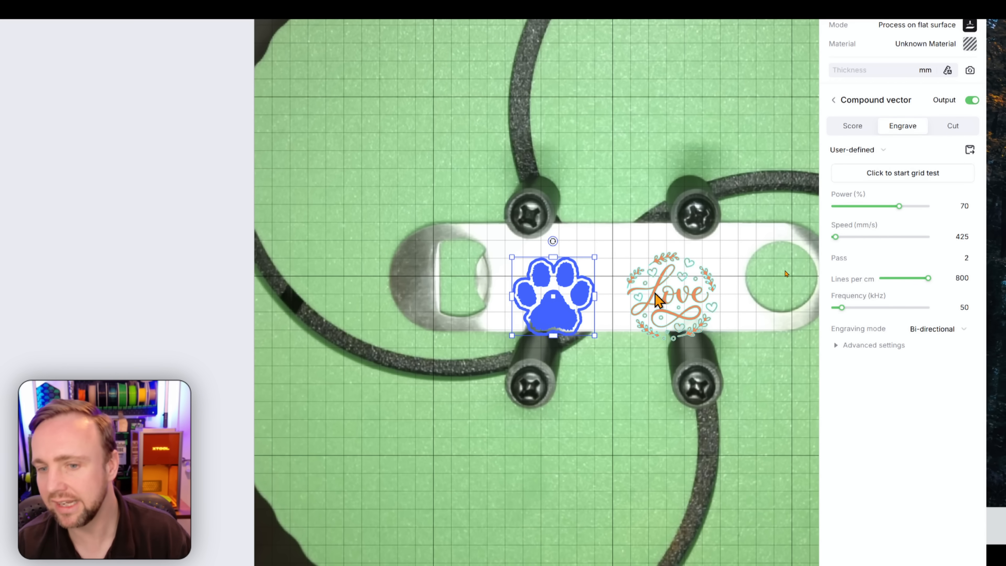
pyautogui.click(655, 295)
pyautogui.click(491, 310)
pyautogui.click(549, 301)
pyautogui.click(737, 300)
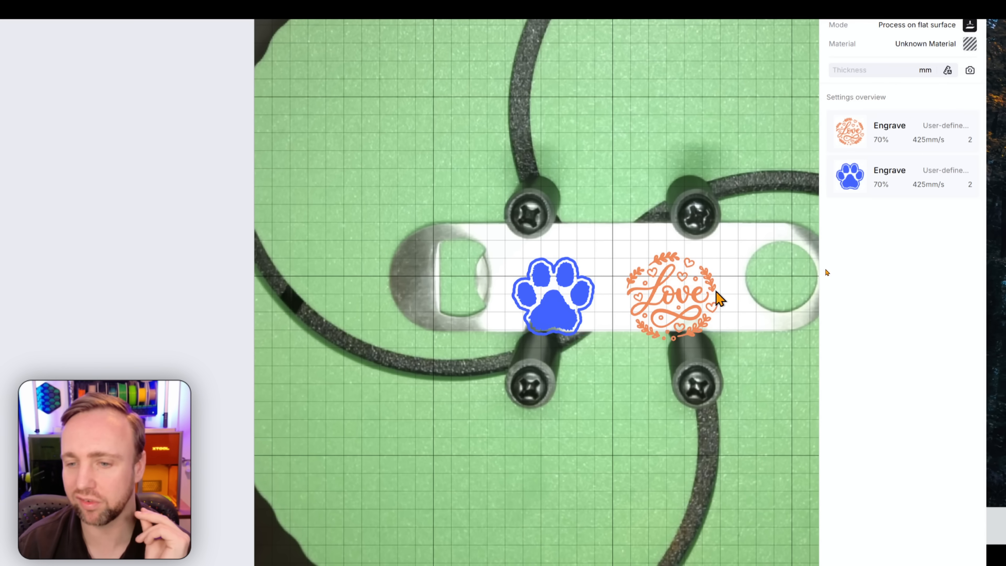
pyautogui.click(717, 296)
pyautogui.click(587, 302)
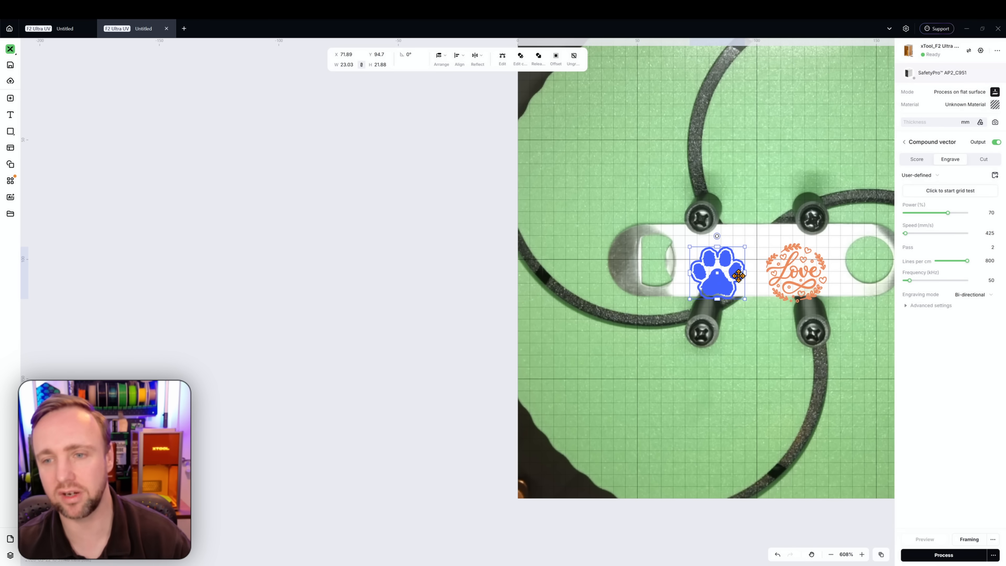
pyautogui.moveTo(769, 111); pyautogui.dragTo(533, 154)
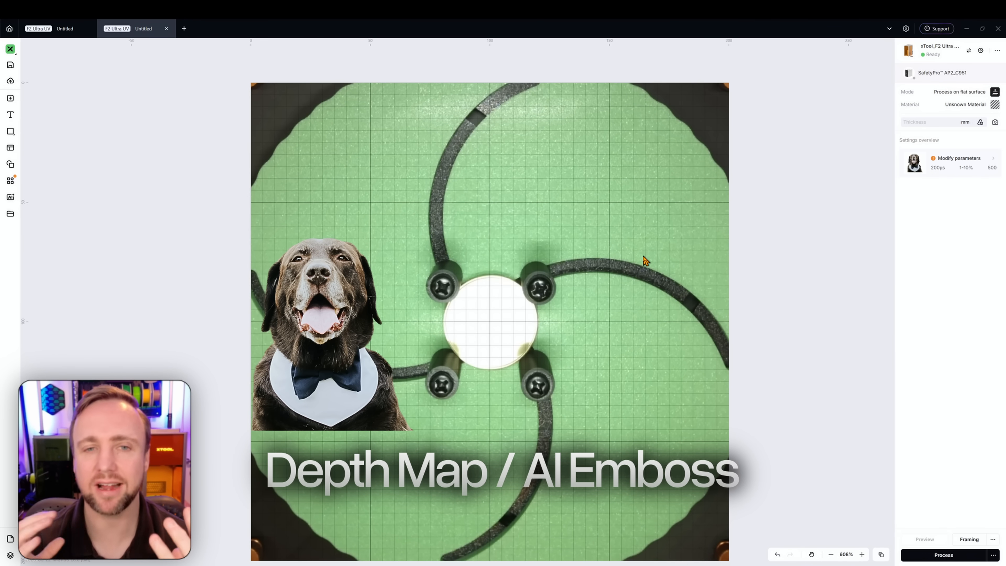
# Move the dark dog photo slightly up and right on the bed
pyautogui.click(320, 334)
pyautogui.moveTo(320, 334); pyautogui.dragTo(343, 312)
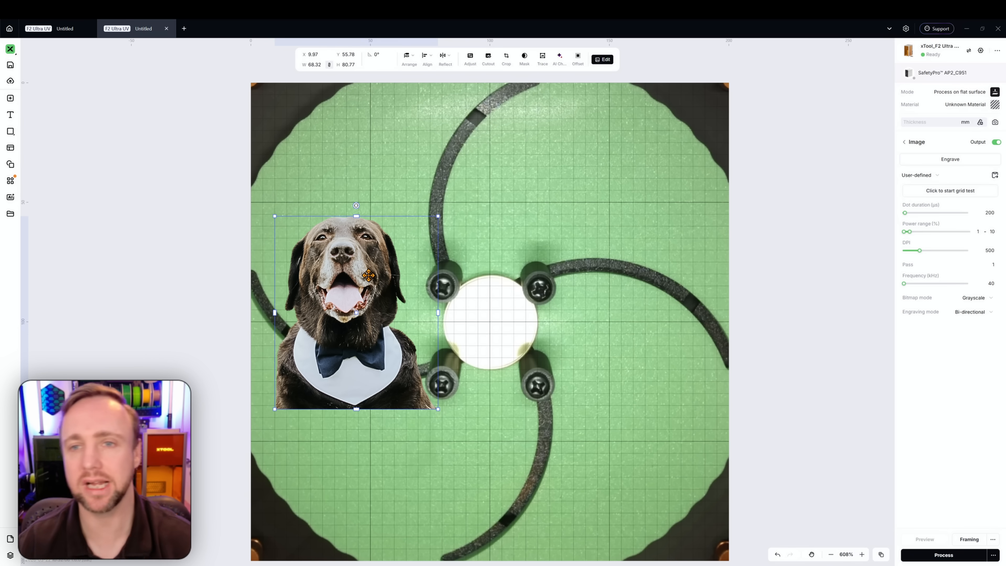
# Switch the processing mode to Embossment
pyautogui.click(387, 196)
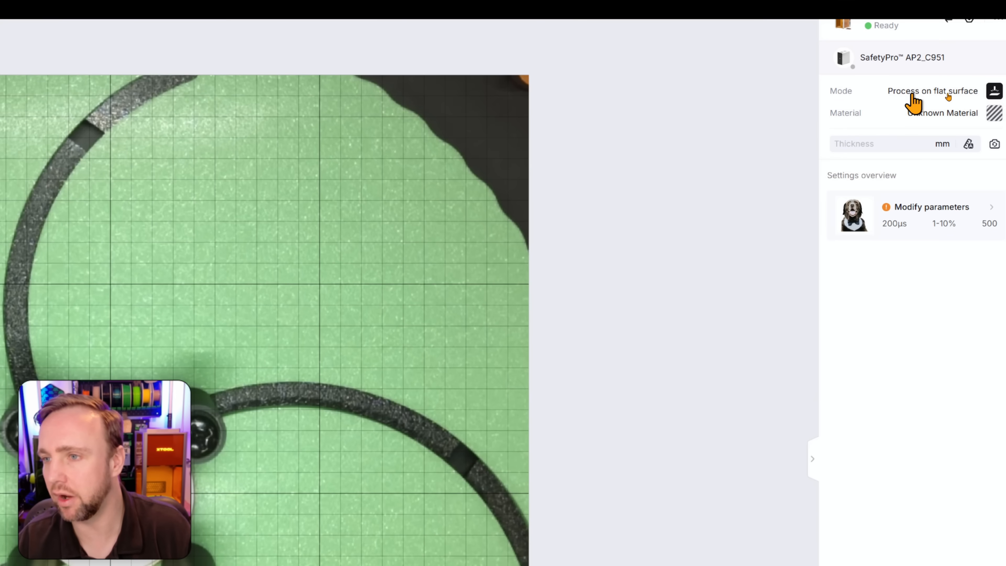
pyautogui.click(954, 91)
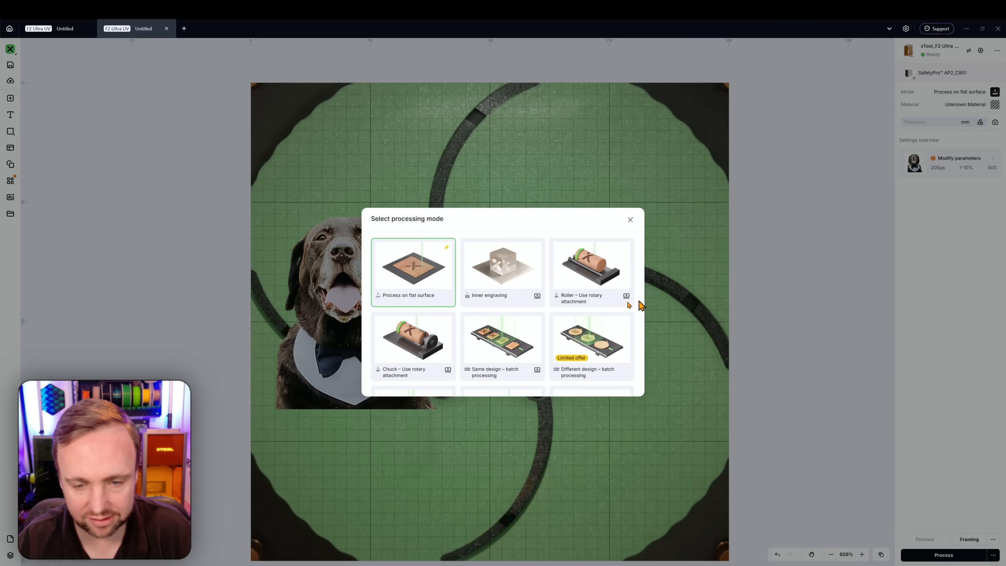
pyautogui.scroll(-3, 379, 453)
pyautogui.click(319, 436)
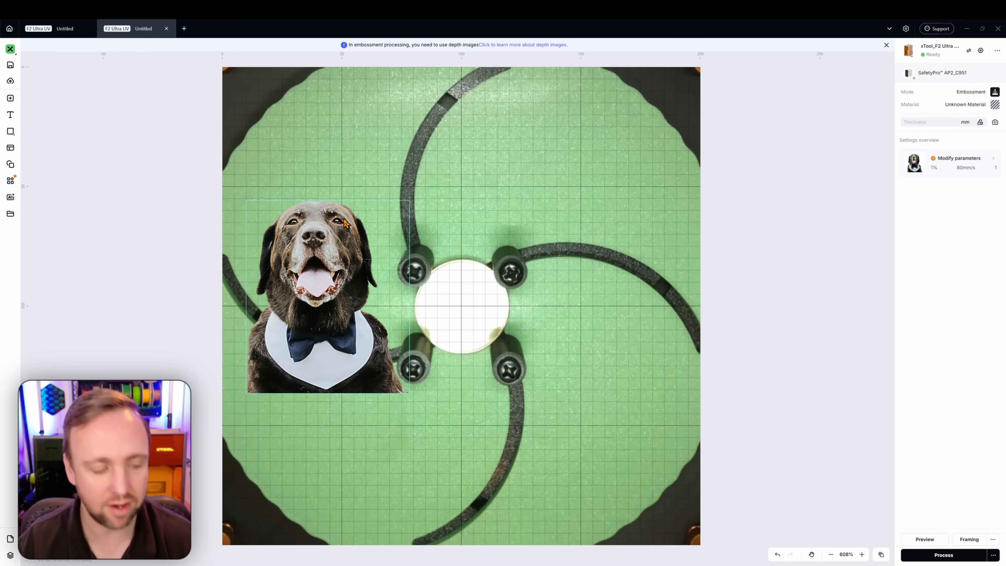
# Move the dog photo onto the bottle opener's round centre and shrink it to about 34 × 41 mm
pyautogui.click(326, 201)
pyautogui.moveTo(326, 200); pyautogui.dragTo(418, 259)
pyautogui.moveTo(413, 286); pyautogui.dragTo(462, 286)
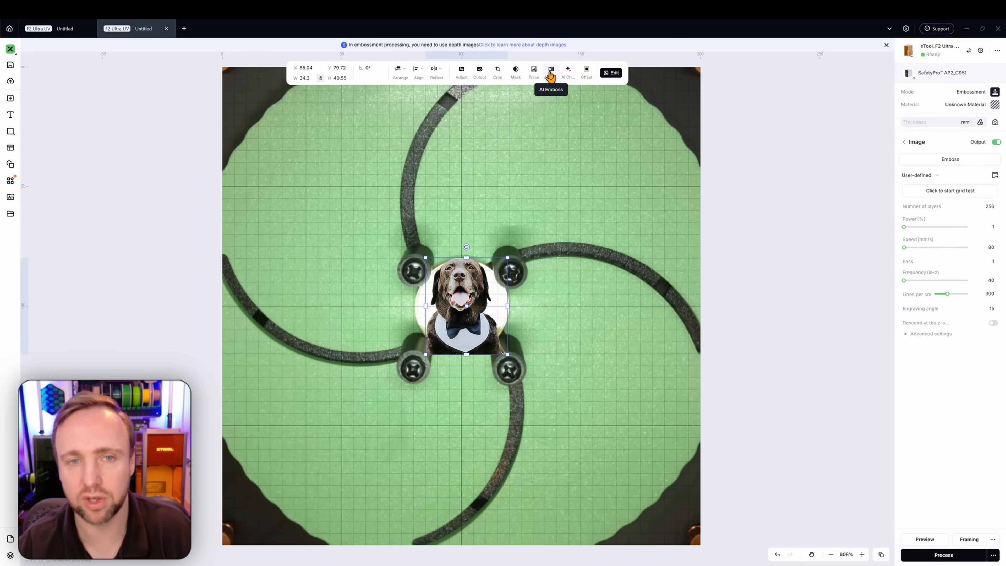
# Generate an AI Emboss depth image from the dog photo
pyautogui.click(550, 74)
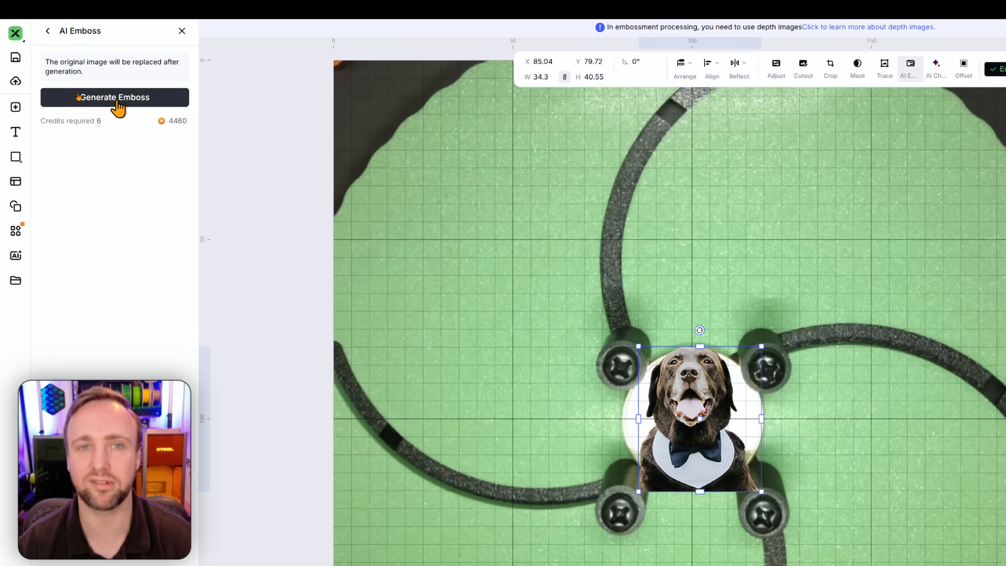
pyautogui.click(117, 104)
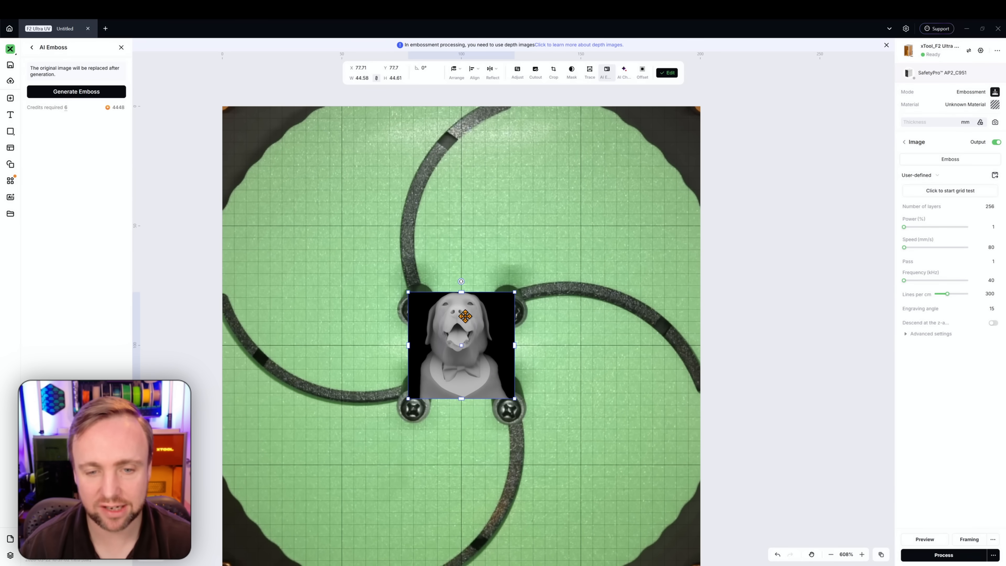
# Lower the depth image's opacity to 32 to see the insert beneath it
pyautogui.scroll(5, 465, 316)
pyautogui.scroll(-3, 465, 314)
pyautogui.scroll(-3, 469, 283)
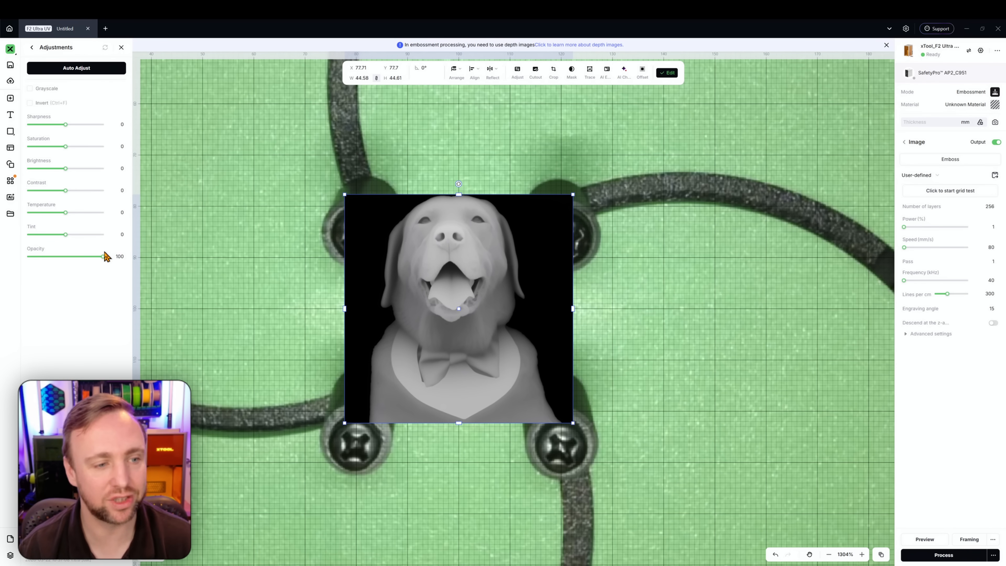
pyautogui.moveTo(103, 258)
pyautogui.moveTo(105, 260); pyautogui.dragTo(53, 262)
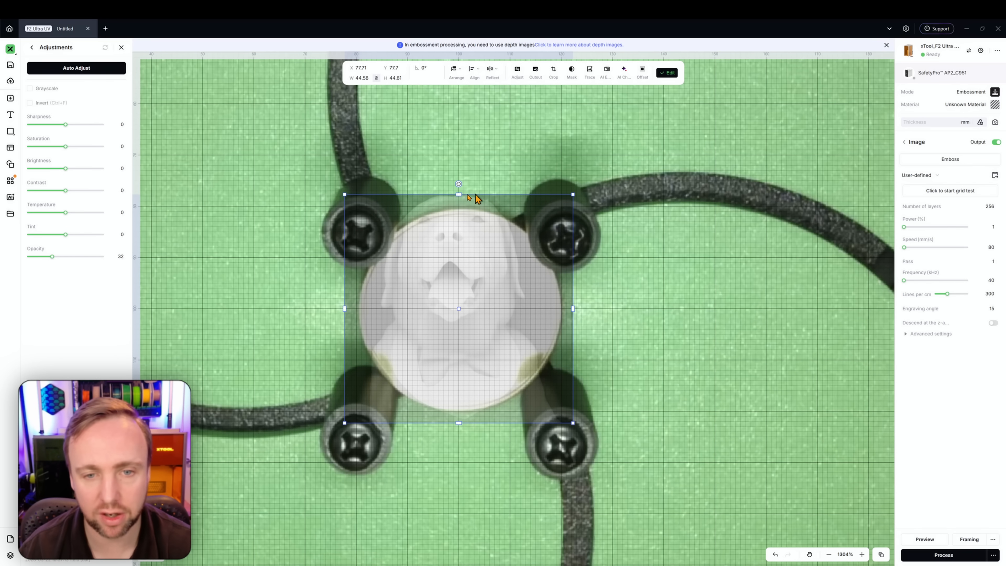
# Resize the depth image to about 35 mm square, centred over the round insert
pyautogui.moveTo(460, 195); pyautogui.dragTo(466, 219)
pyautogui.moveTo(455, 269); pyautogui.dragTo(460, 269)
# Apply a circular mask to the depth image and centre the circle on the dog
pyautogui.rightClick(460, 269)
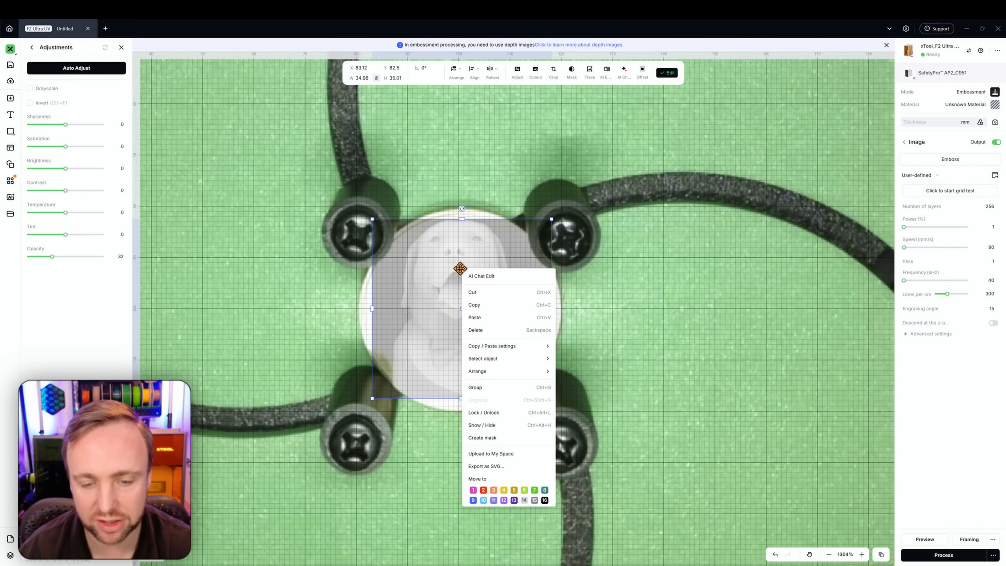
pyautogui.click(488, 439)
pyautogui.click(89, 75)
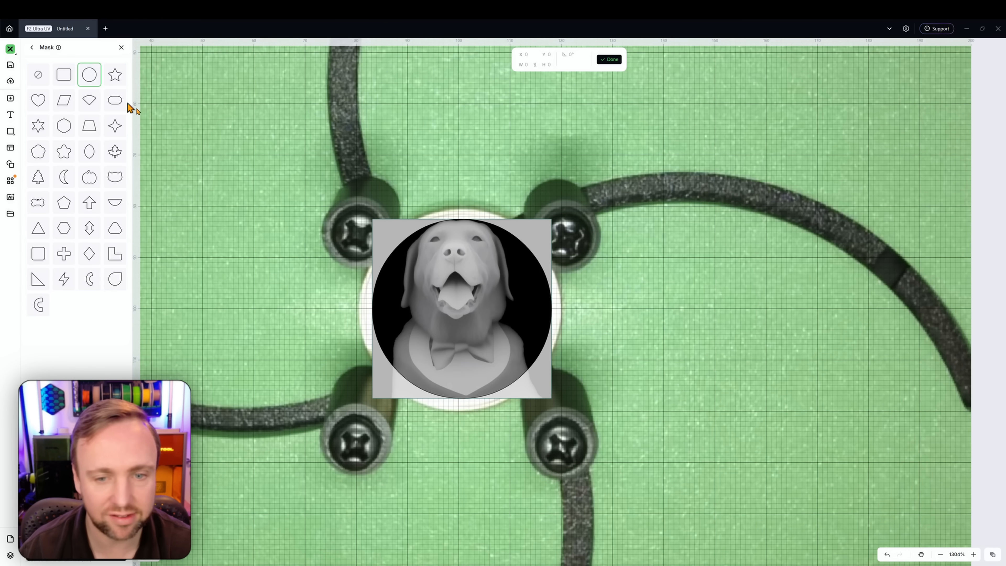
pyautogui.moveTo(470, 308); pyautogui.dragTo(464, 297)
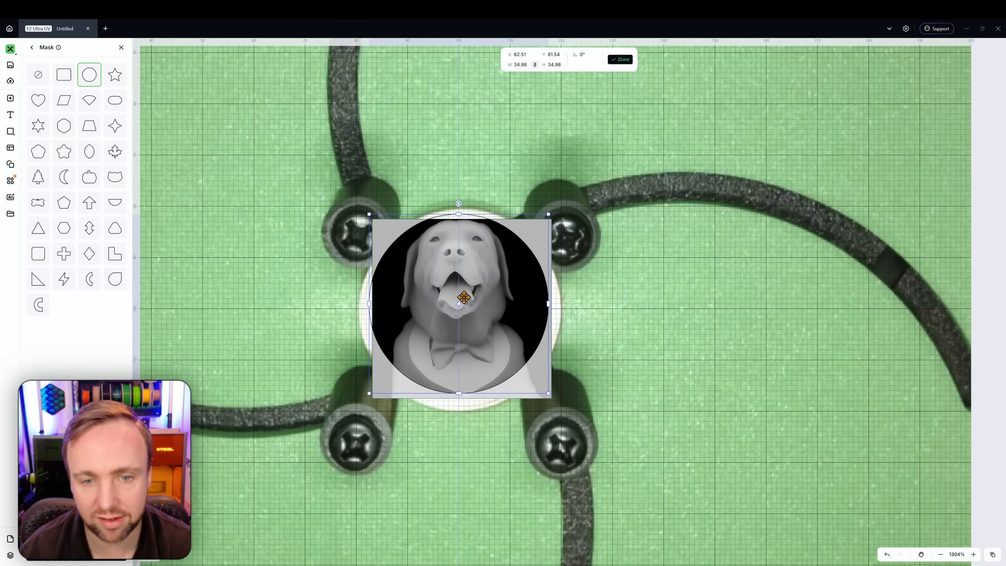
pyautogui.click(620, 59)
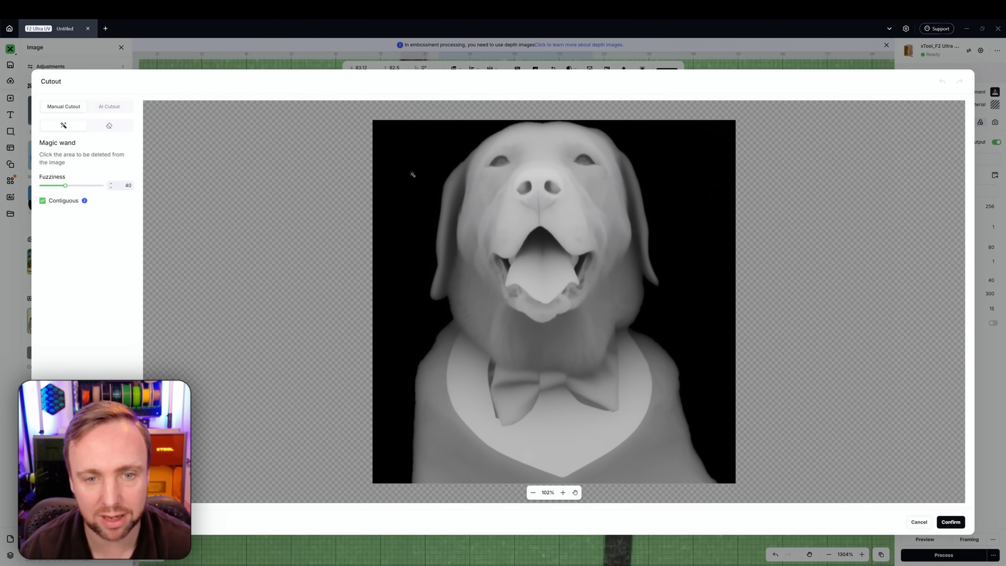
# Cut out the black background with the magic wand and restore the depth image's opacity to 100
pyautogui.click(411, 173)
pyautogui.click(950, 522)
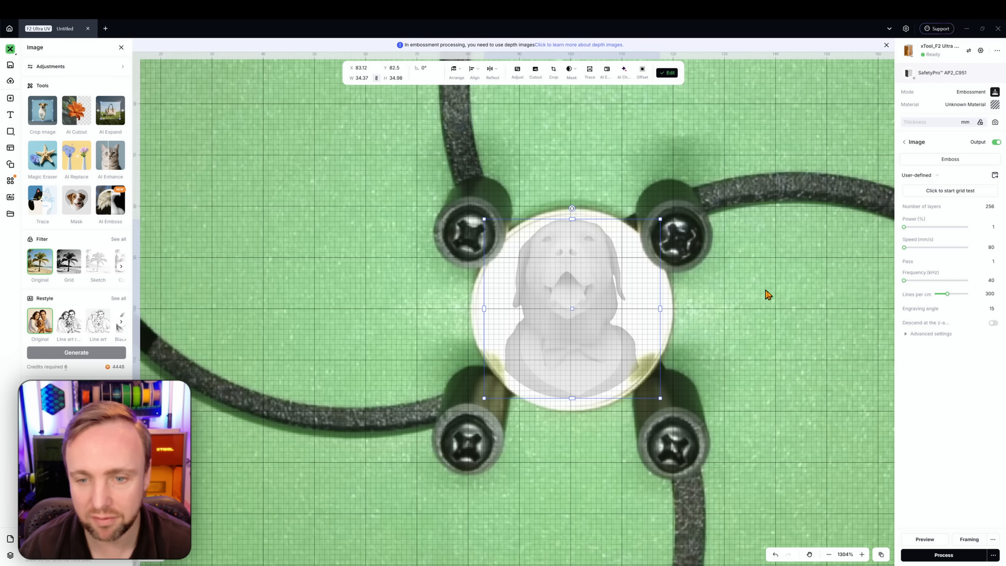
pyautogui.moveTo(524, 82)
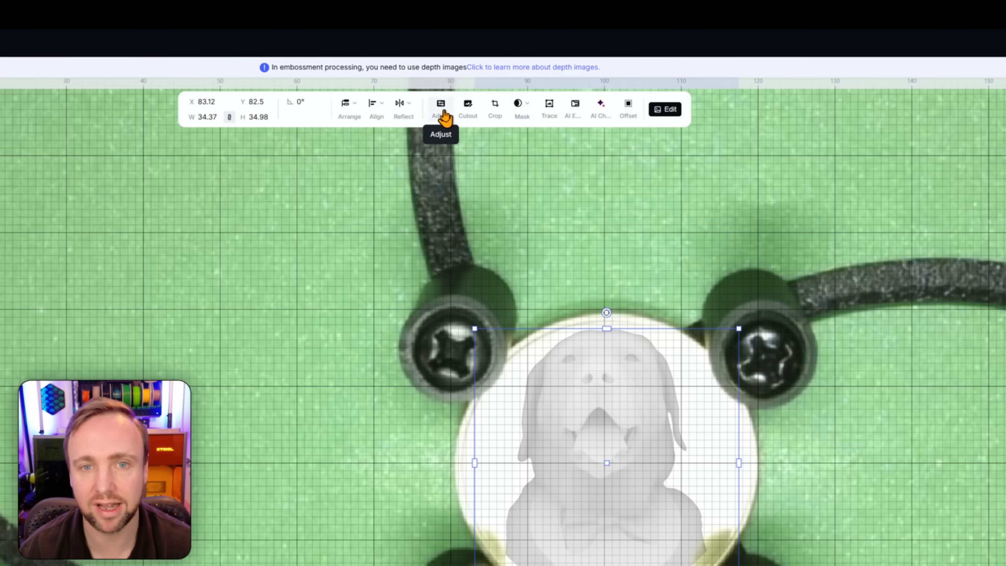
pyautogui.click(462, 71)
pyautogui.moveTo(52, 257); pyautogui.dragTo(142, 266)
pyautogui.click(248, 248)
pyautogui.scroll(-8, 598, 234)
pyautogui.scroll(4, 646, 282)
pyautogui.click(514, 258)
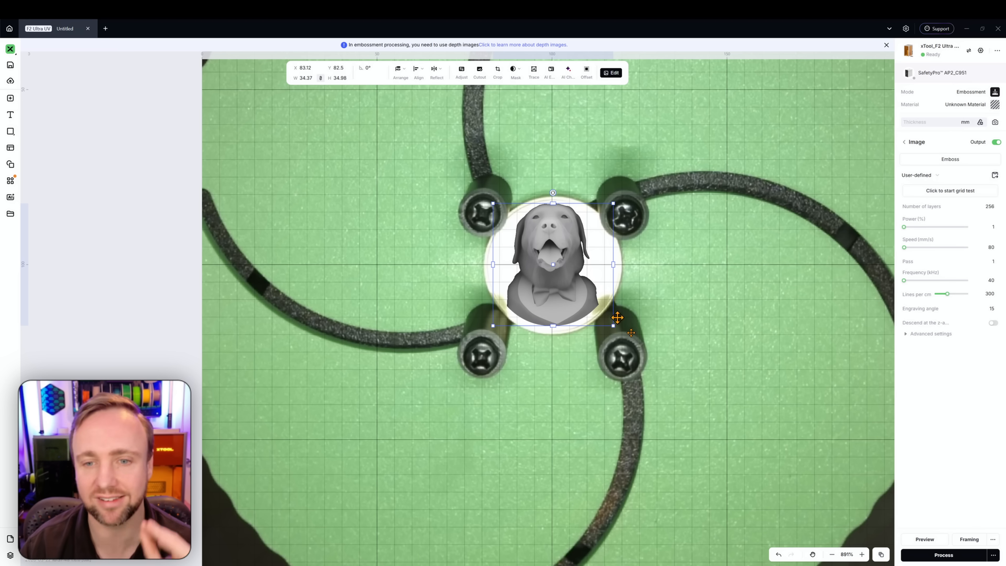
# Open the preview and inspect the embossed dog in 3D
pyautogui.click(915, 539)
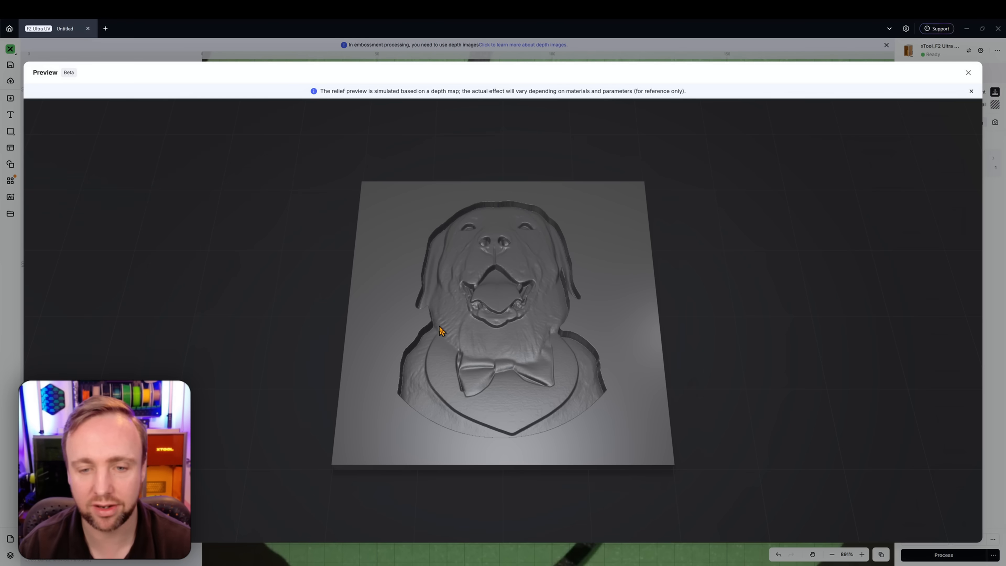
pyautogui.moveTo(441, 330); pyautogui.dragTo(465, 411)
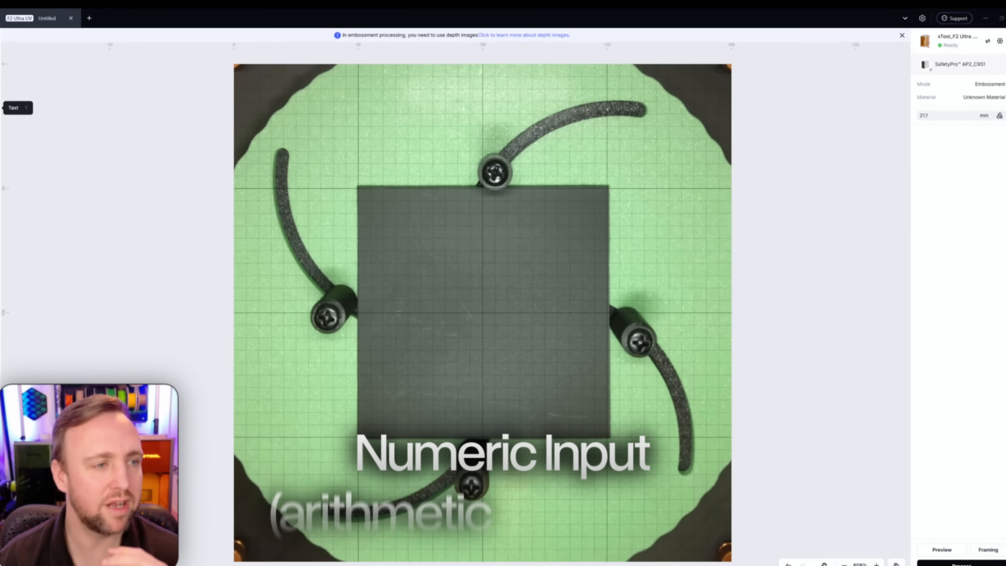
# Draw a rectangle about 55 × 54 mm on the card plate
pyautogui.click(10, 131)
pyautogui.click(54, 144)
pyautogui.moveTo(413, 243); pyautogui.dragTo(545, 373)
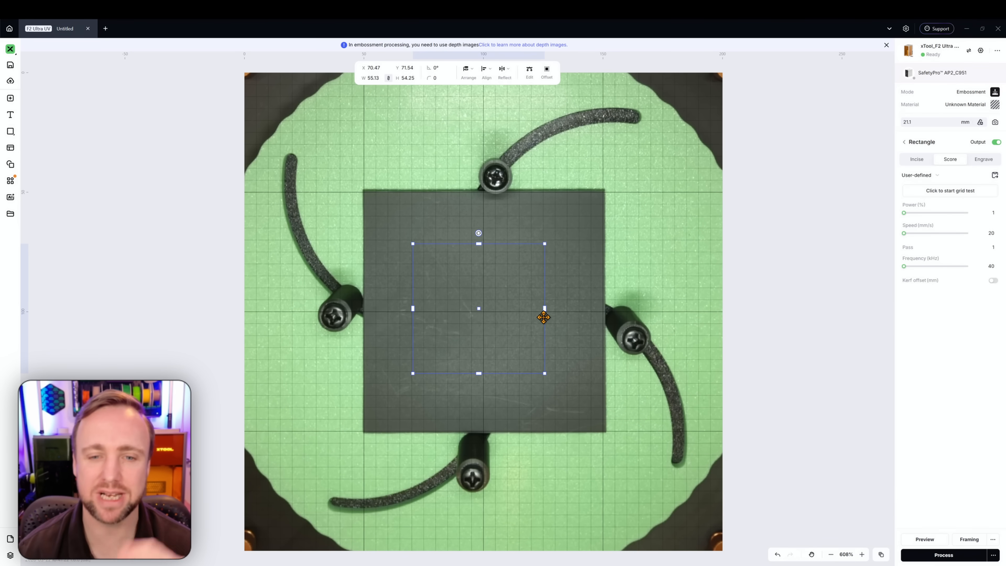
# Set the rectangle to Engrave and move it to the red layer
pyautogui.click(983, 160)
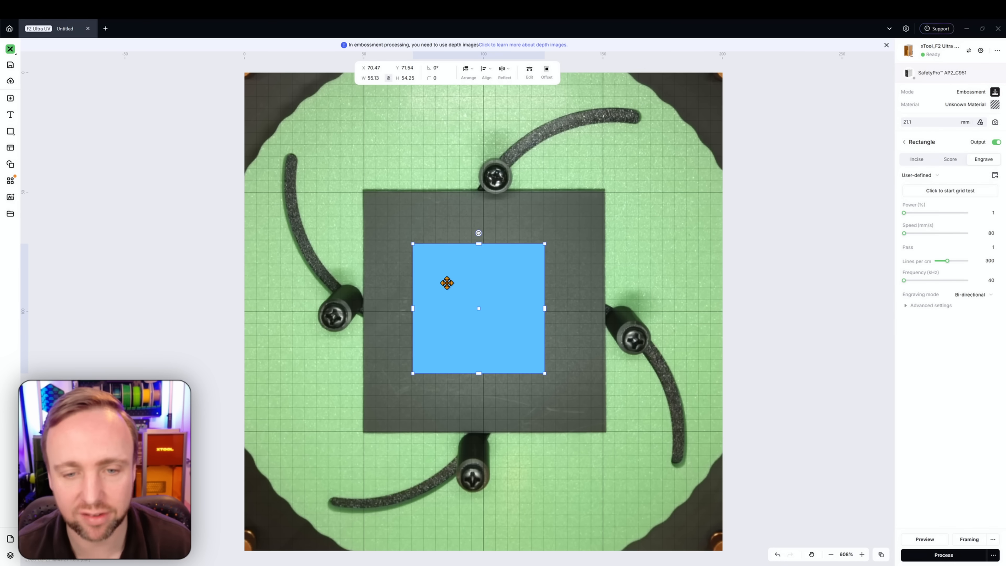
pyautogui.rightClick(465, 316)
pyautogui.click(490, 522)
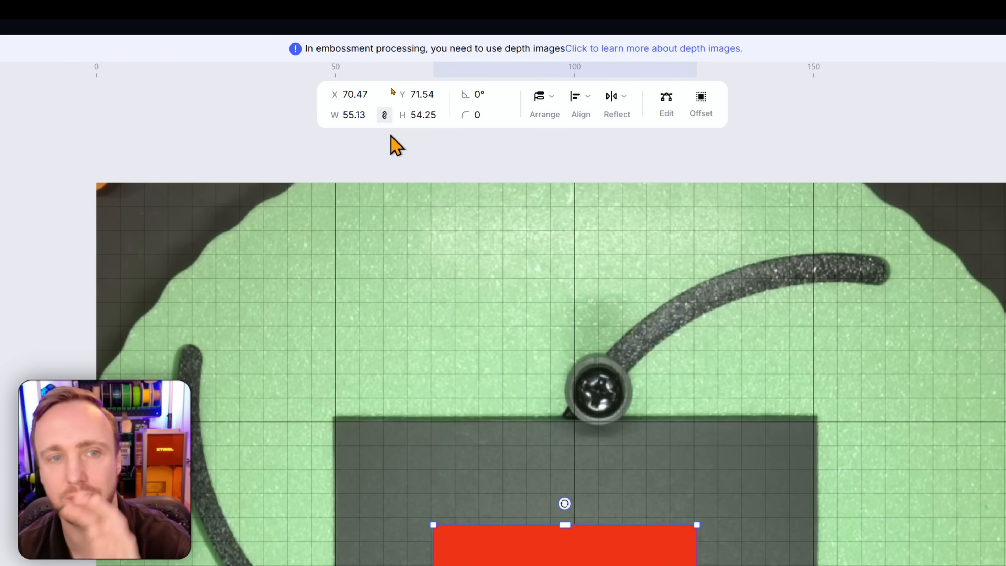
# Move the rectangle toward the centre of the card plate
pyautogui.click(343, 94)
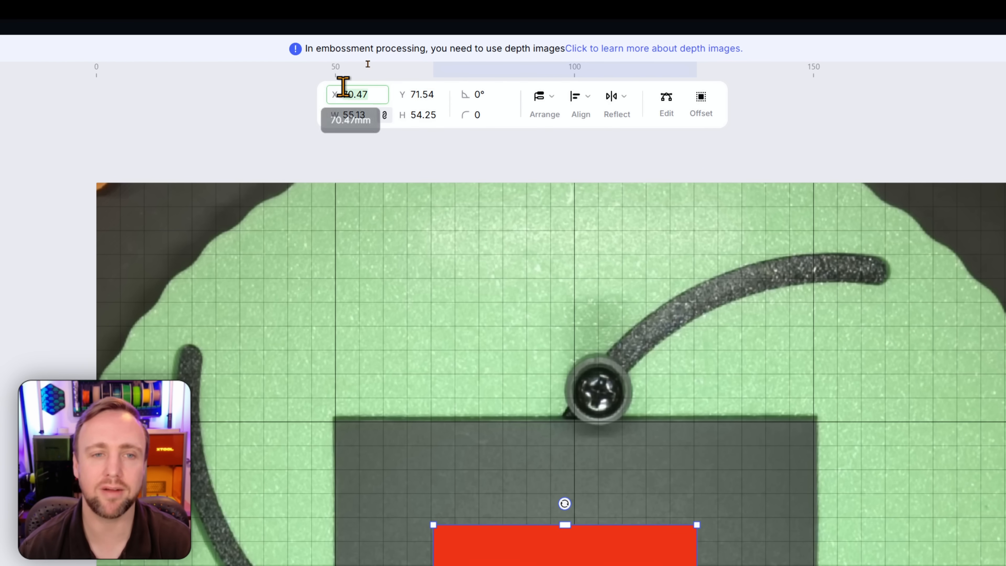
pyautogui.scroll(-5, 662, 430)
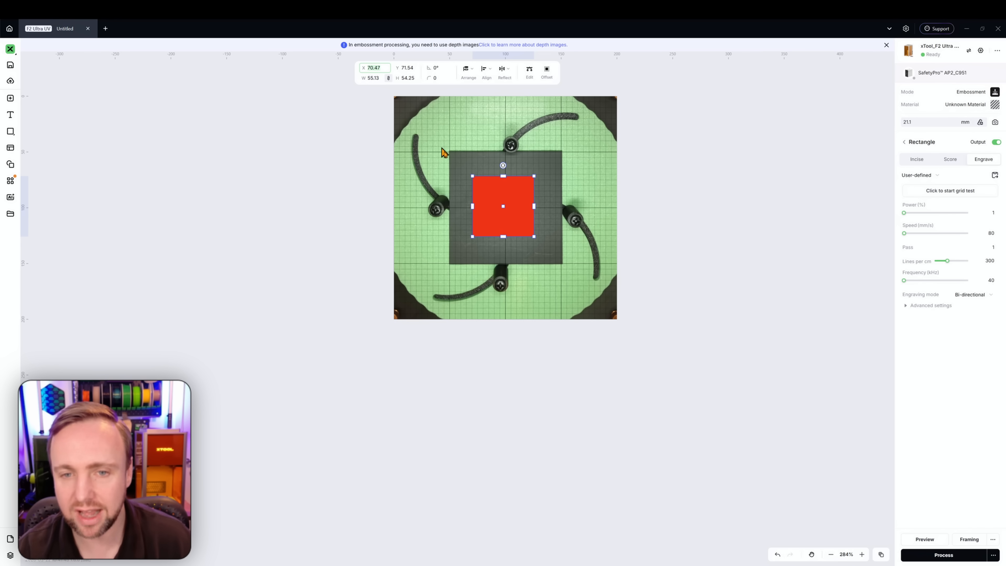
pyautogui.moveTo(576, 288); pyautogui.dragTo(603, 315)
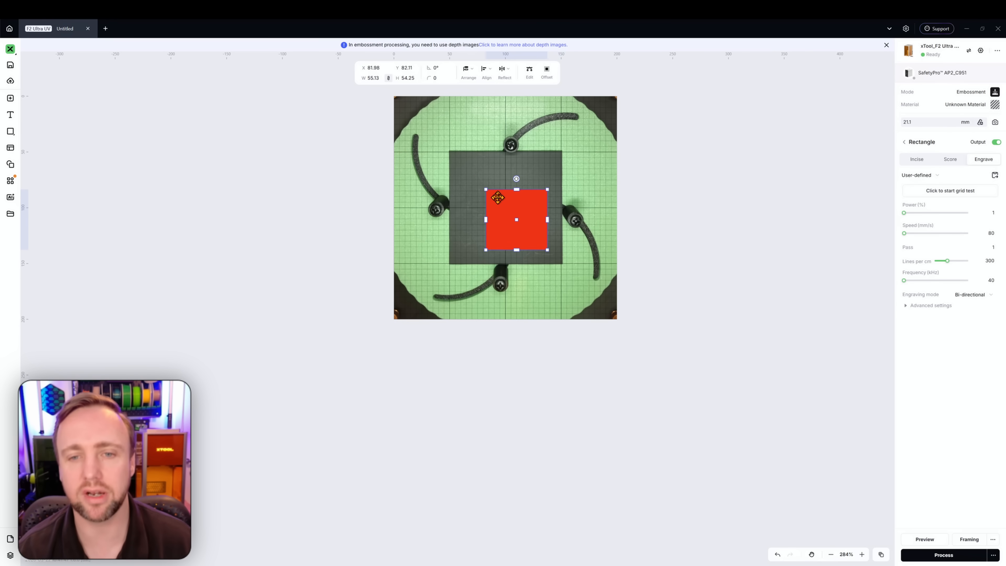
pyautogui.moveTo(498, 197); pyautogui.dragTo(490, 189)
pyautogui.scroll(5, 491, 189)
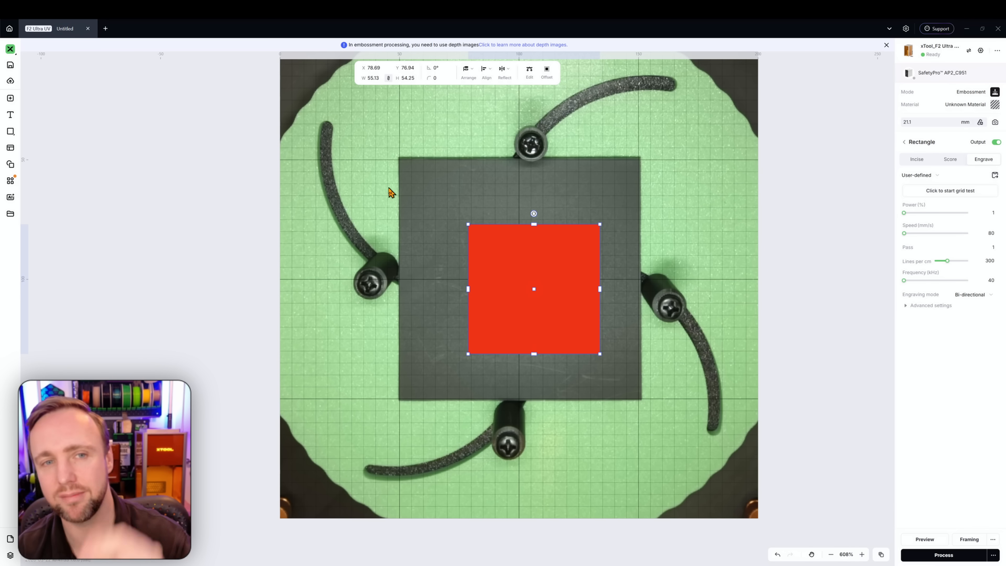
# Set the rectangle's width to 60 mm and its height to 50 mm
pyautogui.click(372, 79)
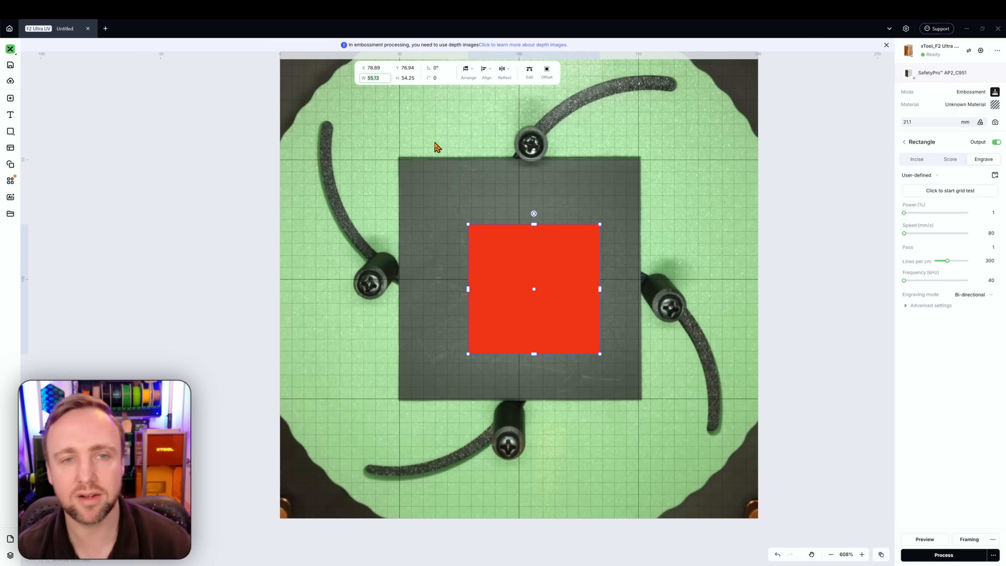
pyautogui.write('60')
pyautogui.press('Return')
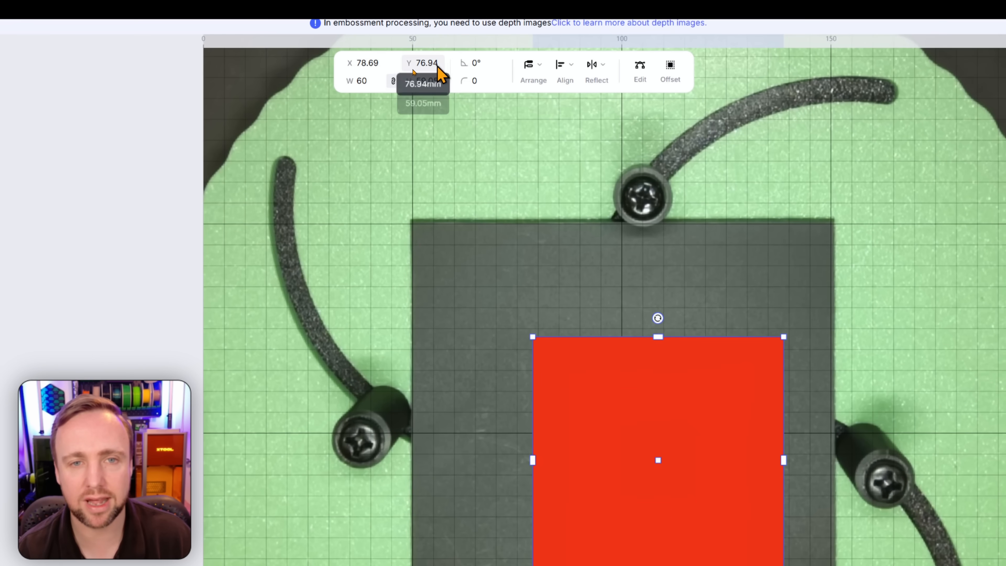
pyautogui.click(428, 82)
pyautogui.write('50')
pyautogui.press('Return')
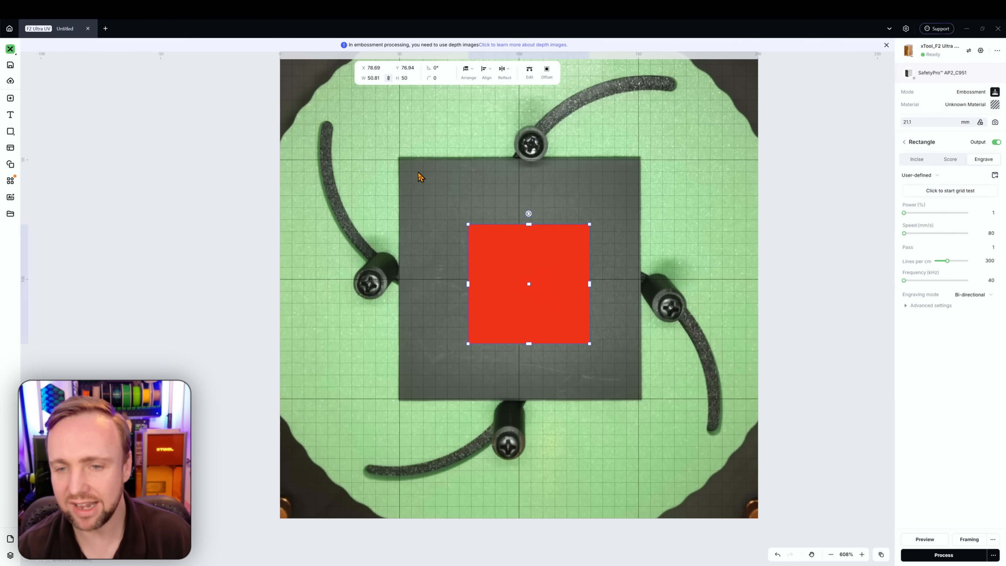
# Drag the rectangle up and left on the card plate
pyautogui.click(755, 316)
pyautogui.click(878, 390)
pyautogui.scroll(3, 515, 246)
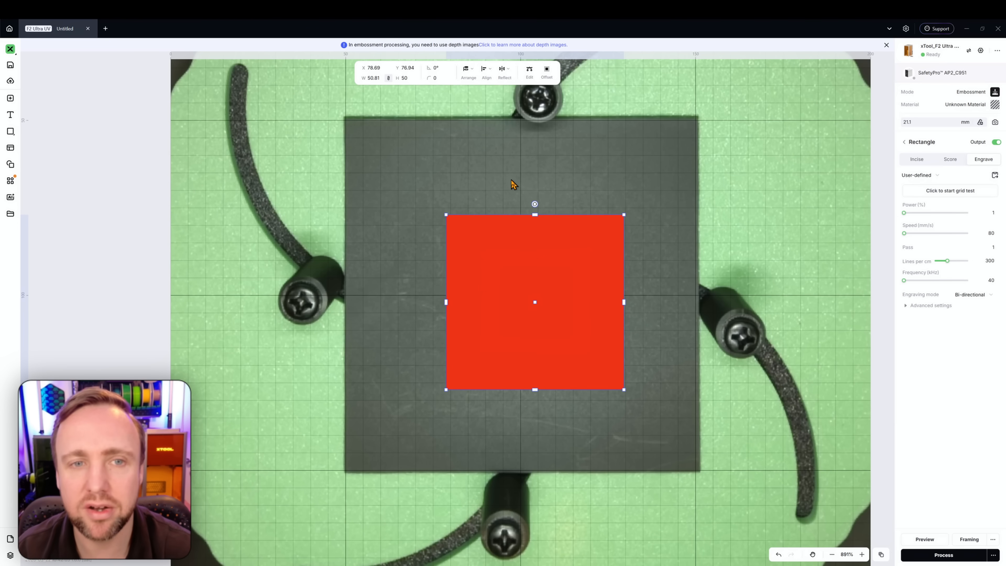
pyautogui.scroll(1, 514, 186)
pyautogui.moveTo(535, 282); pyautogui.dragTo(485, 258)
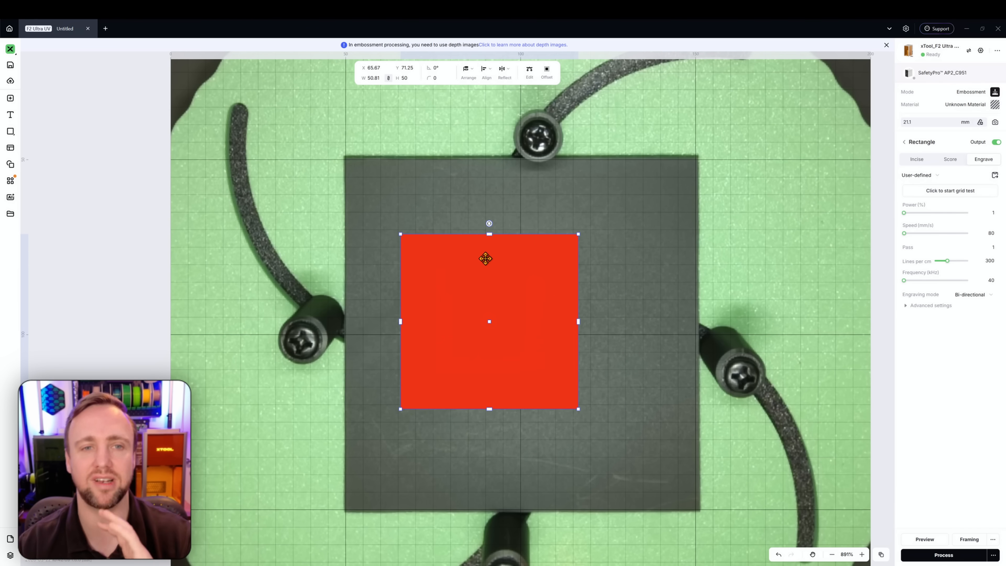
# Set the rectangle's width to 55/2 mm, halving it to 27.5 mm
pyautogui.click(372, 78)
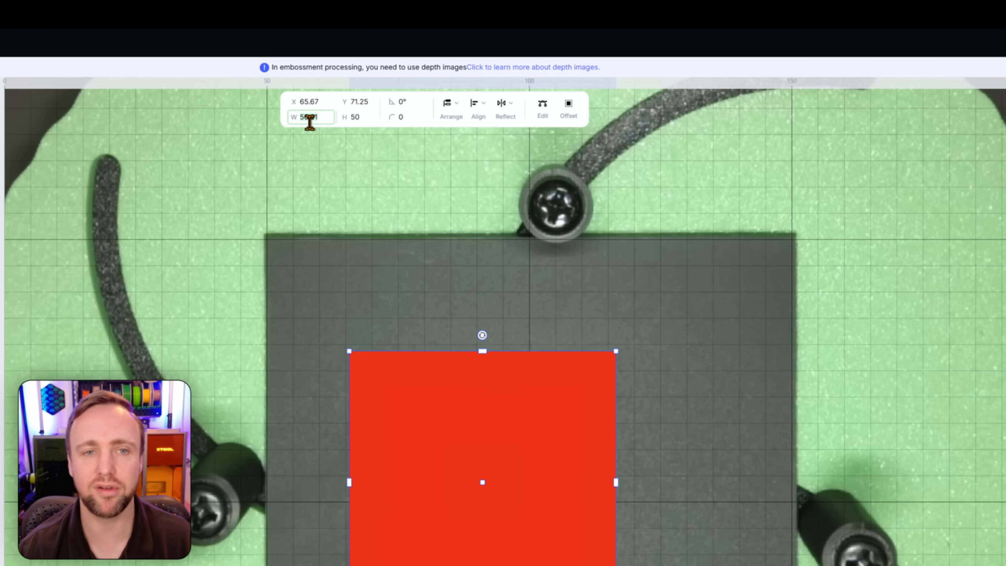
pyautogui.write('50')
pyautogui.press('Return')
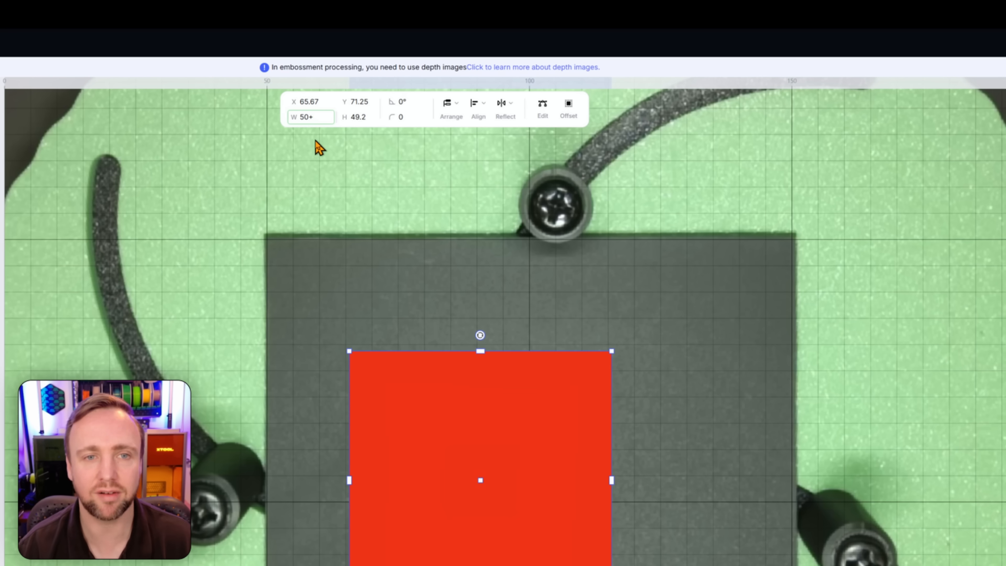
pyautogui.press('Return')
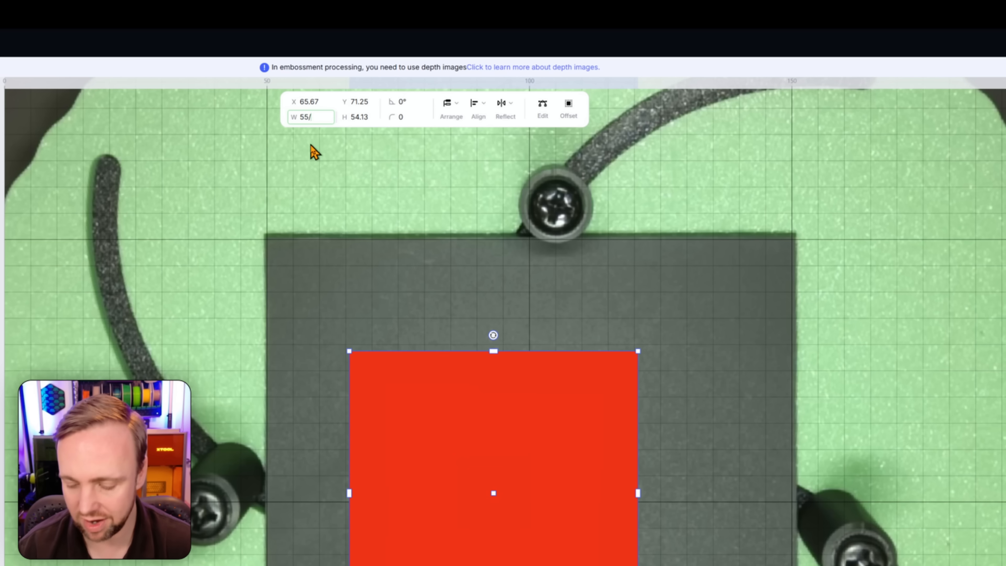
pyautogui.write('/2')
pyautogui.press('Return')
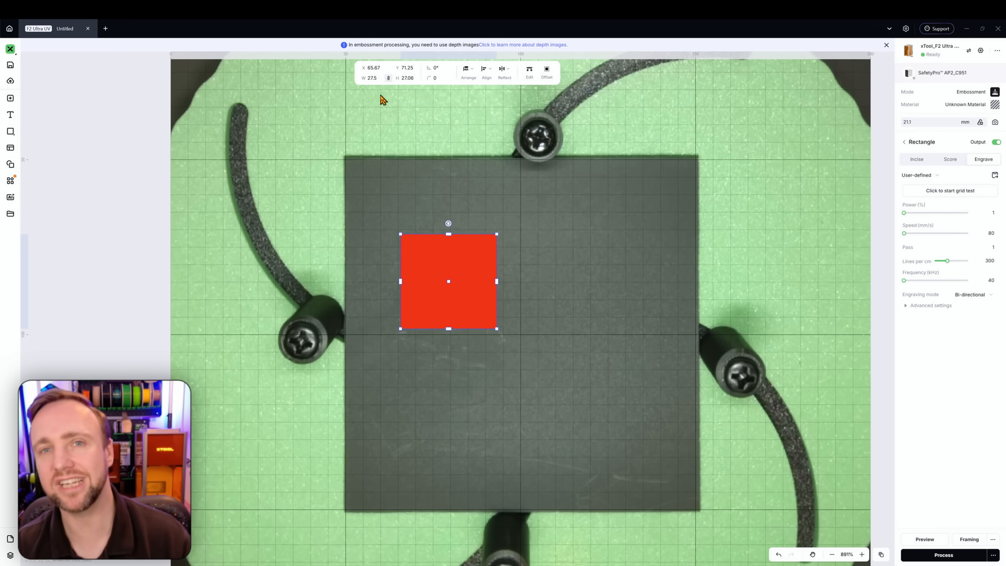
# Move the rectangle slightly up and set its X position to 75+10 mm
pyautogui.moveTo(413, 261); pyautogui.dragTo(438, 248)
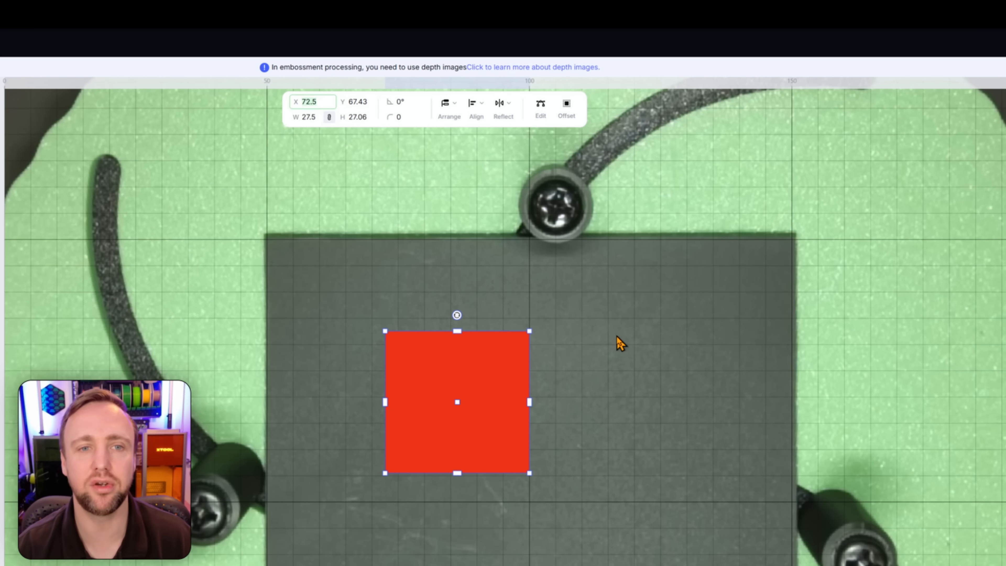
pyautogui.write('75+10')
pyautogui.press('Return')
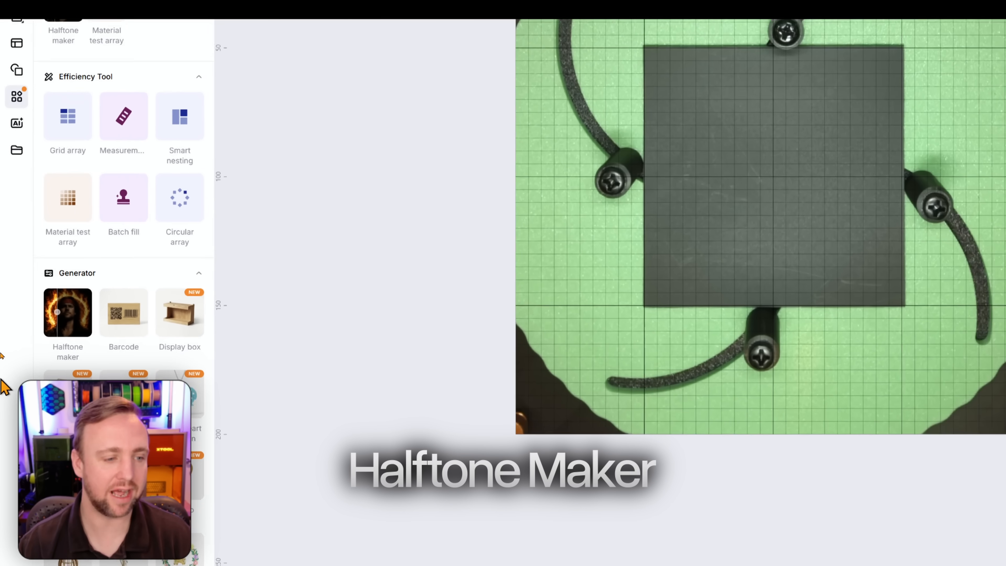
# Open the Halftone maker generator, start a new project and load the dog photo from Downloads
pyautogui.moveTo(54, 314)
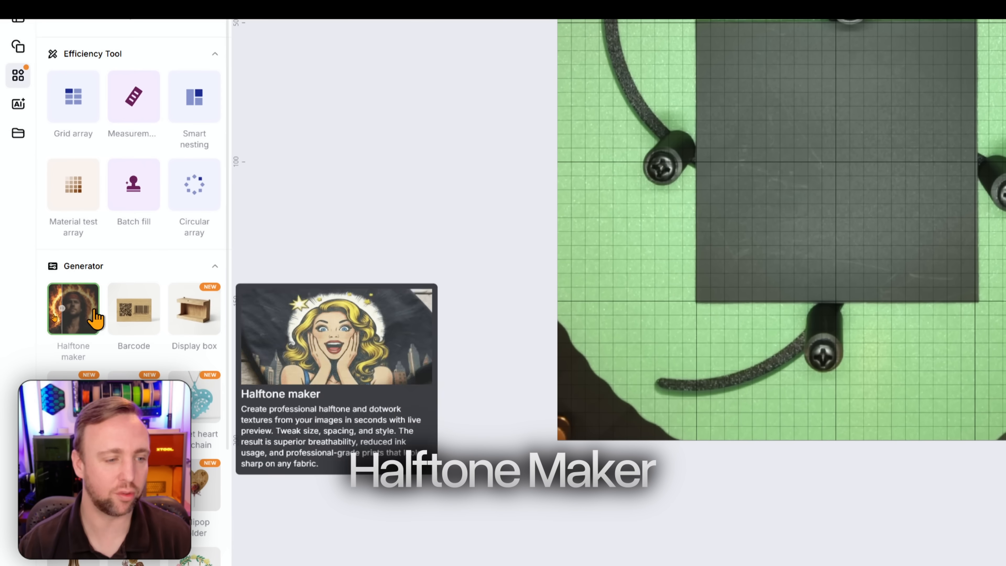
pyautogui.click(85, 322)
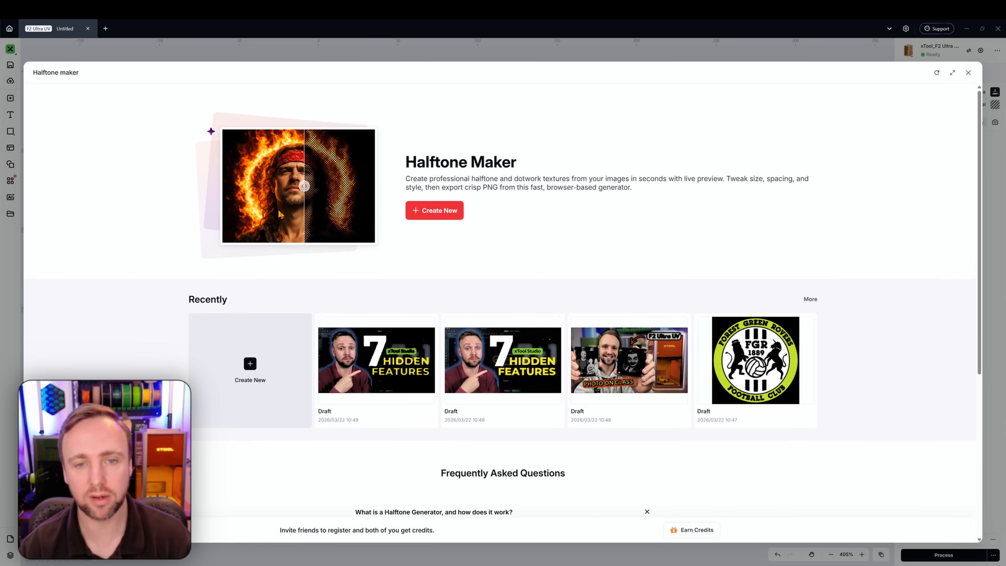
pyautogui.click(431, 213)
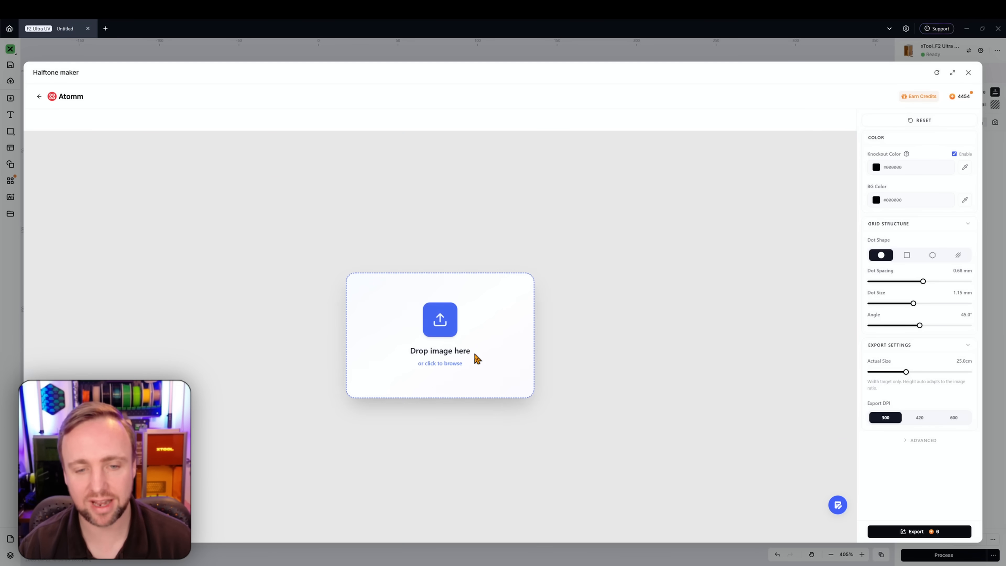
pyautogui.click(475, 357)
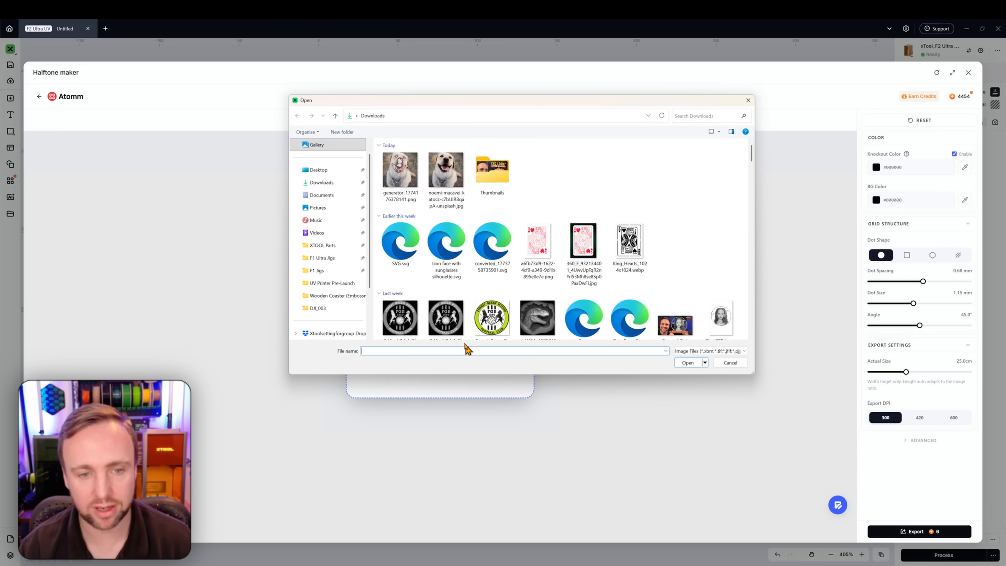
pyautogui.doubleClick(445, 170)
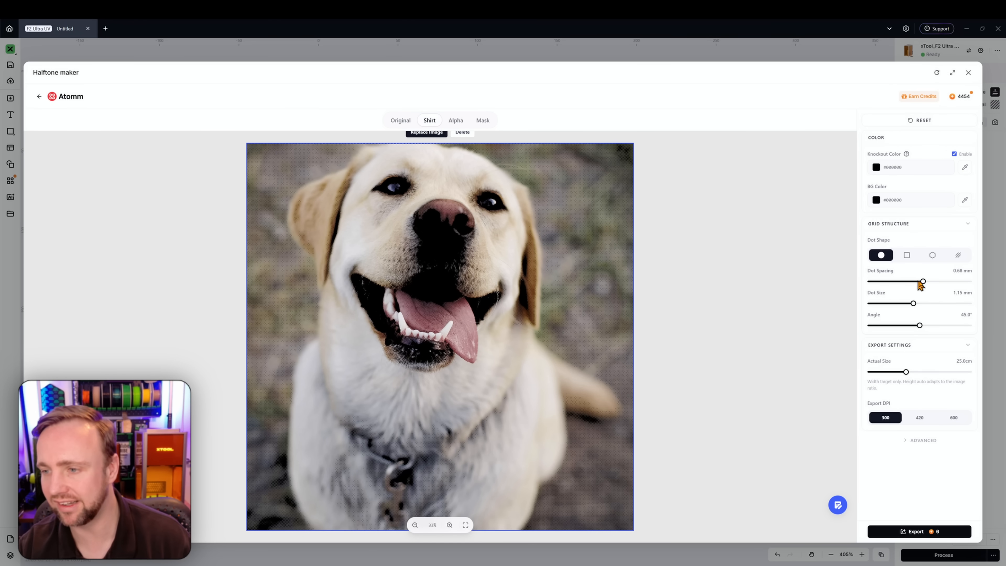
# Set the halftone dot spacing to 1.07 mm and the dot size to 2.50 mm
pyautogui.moveTo(919, 284); pyautogui.dragTo(968, 282)
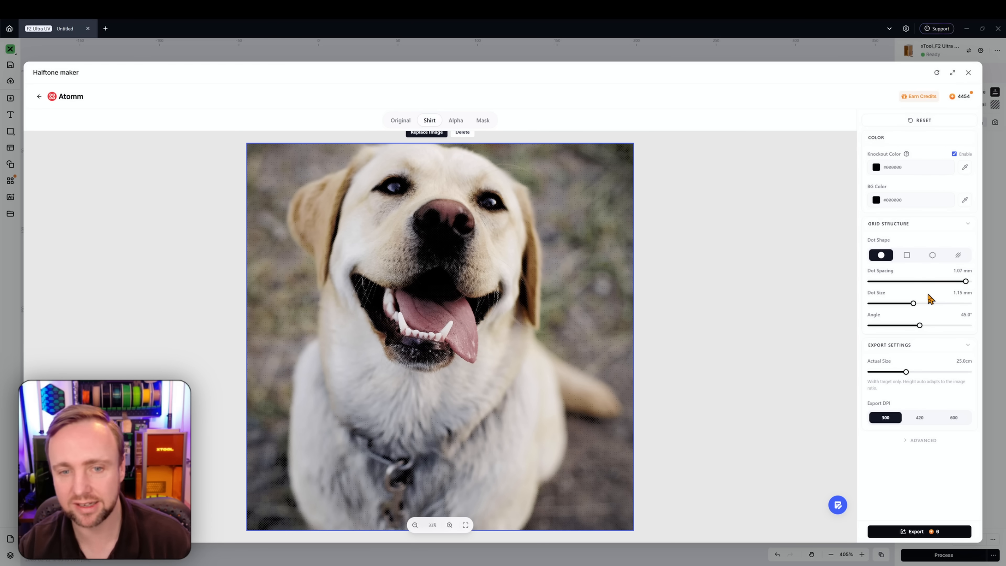
pyautogui.moveTo(914, 304); pyautogui.dragTo(924, 305)
pyautogui.click(963, 306)
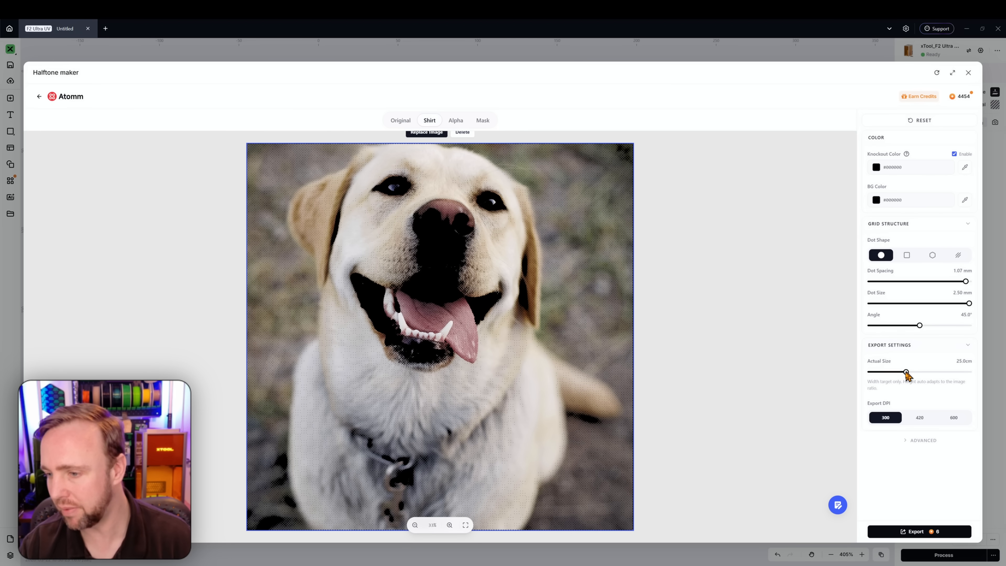
# Expand the advanced settings and raise the gradient tone curve to 3.00
pyautogui.click(914, 440)
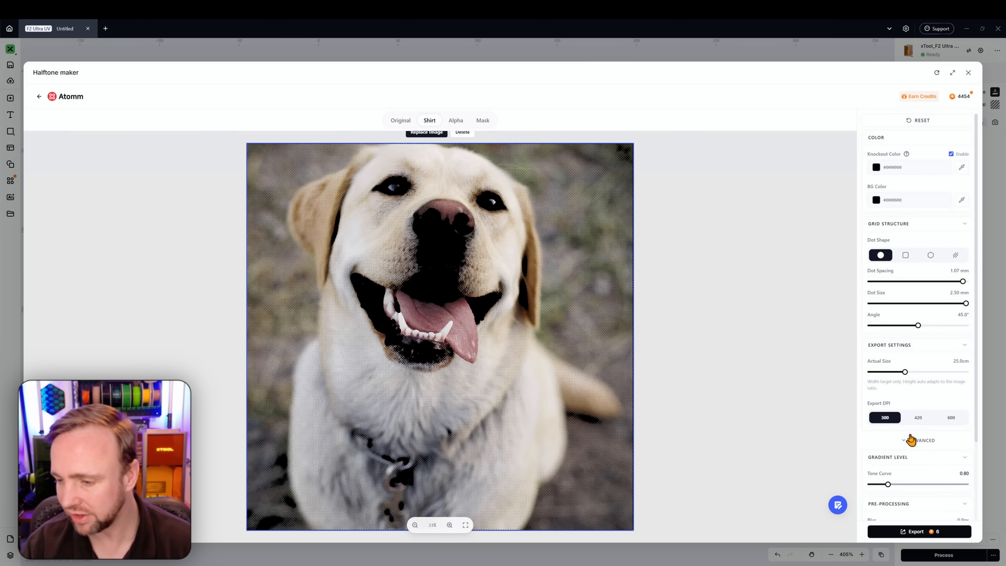
pyautogui.scroll(-1, 909, 449)
pyautogui.moveTo(888, 446); pyautogui.dragTo(966, 446)
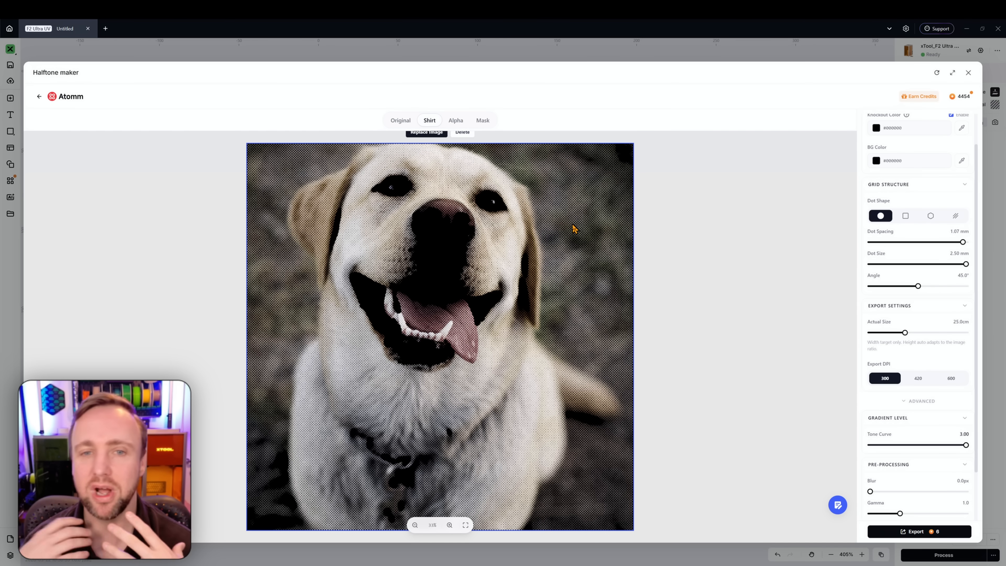
pyautogui.scroll(2, 907, 194)
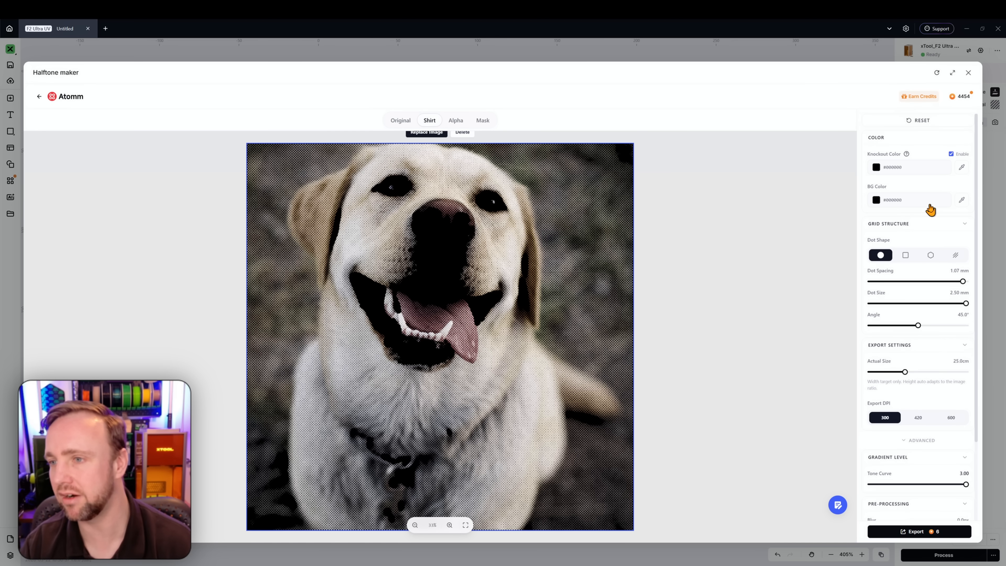
# Change the knockout colour to red (R 245, G 0, B 0)
pyautogui.click(893, 174)
pyautogui.click(957, 178)
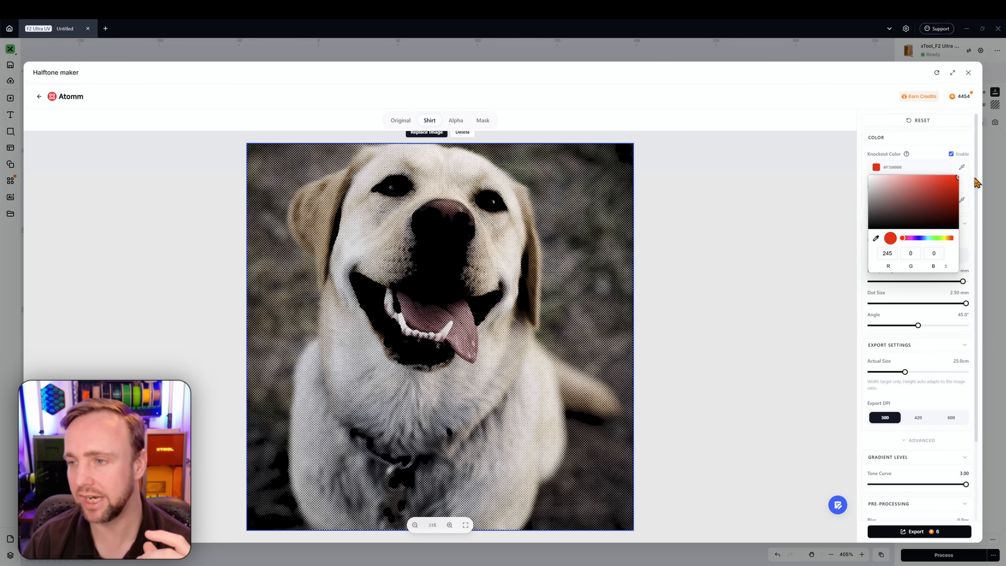
pyautogui.click(864, 256)
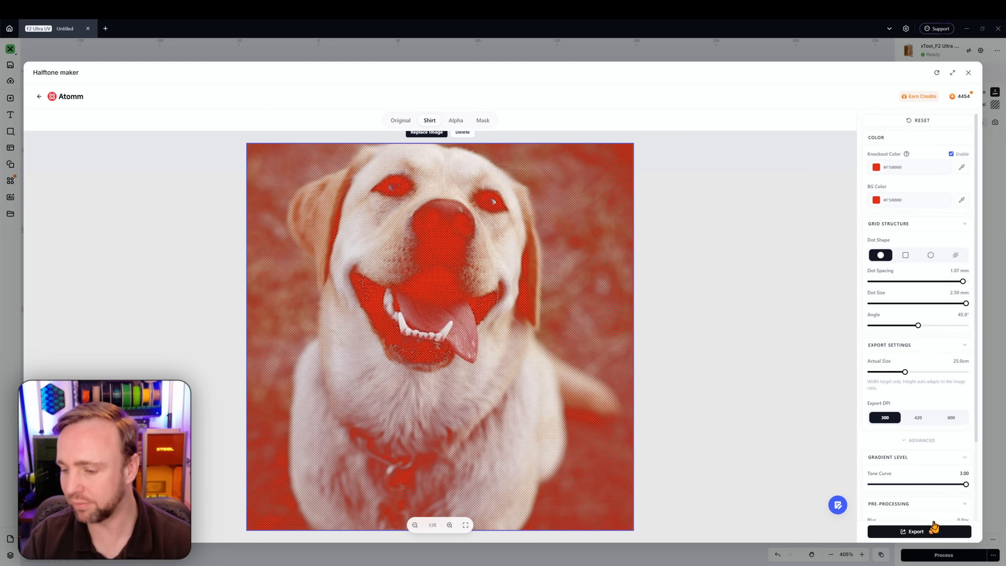
pyautogui.scroll(-3, 922, 537)
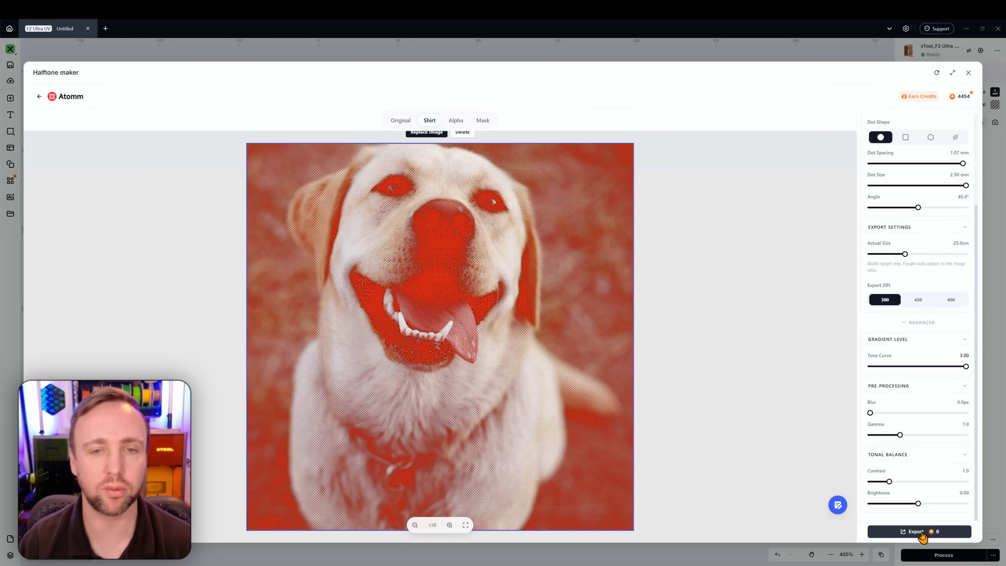